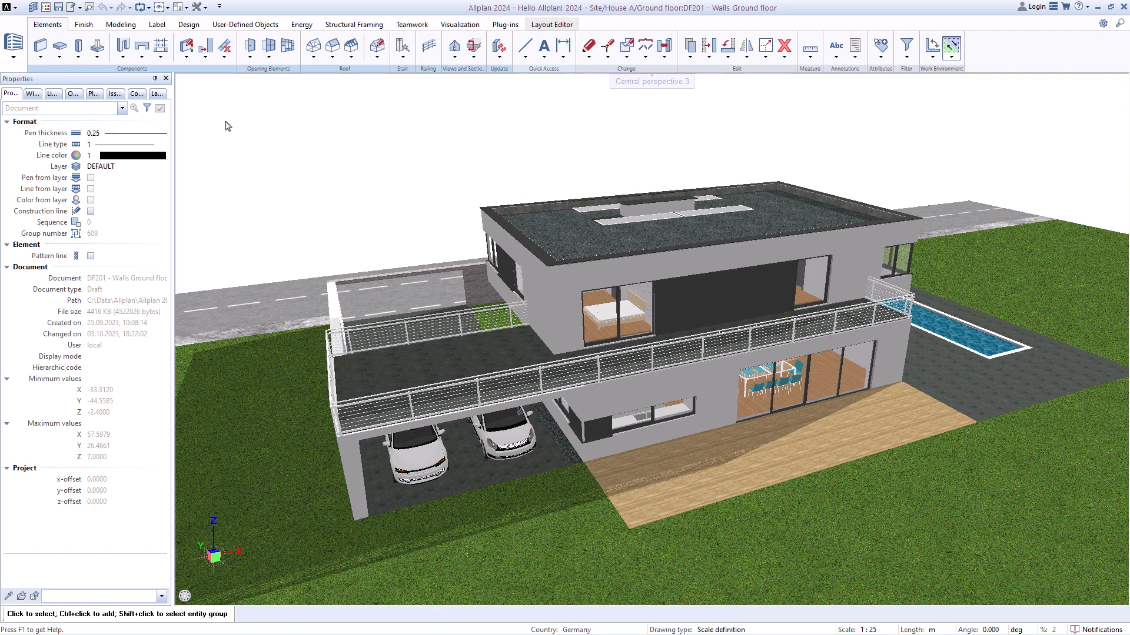
Step: Show the DF301 Walls Upper Floor drawing as plan and 3D perspective side by side
{"action": "left_click", "coordinate": [322, 75]}
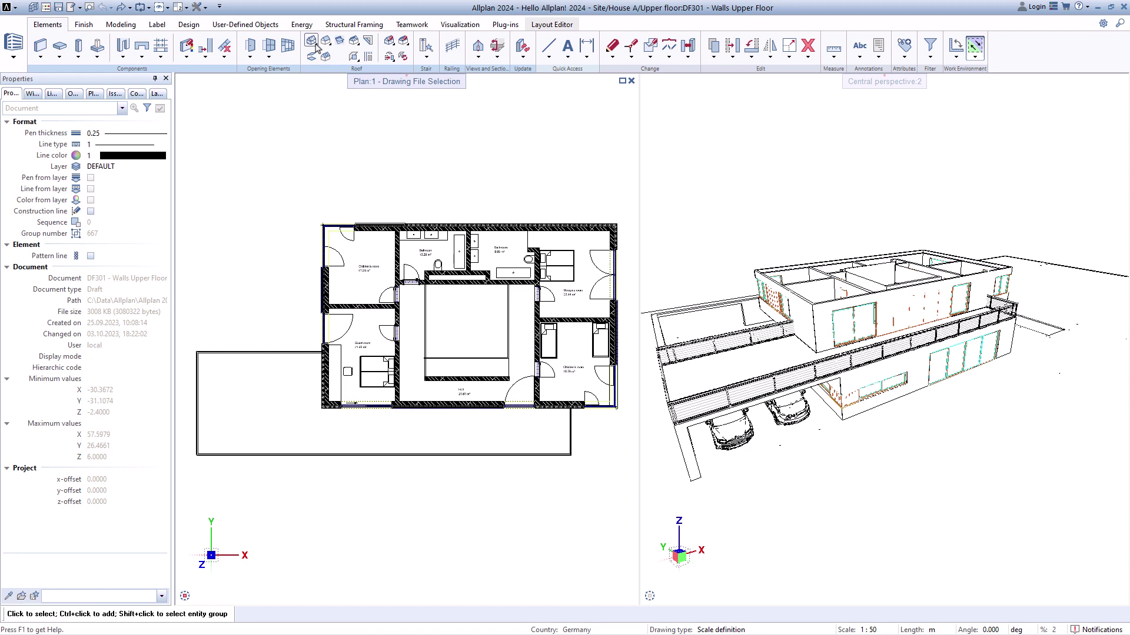
Step: Create a roof surface spanning the upper-floor outline from the upper-right to lower-left wall corners
{"action": "left_click", "coordinate": [314, 51]}
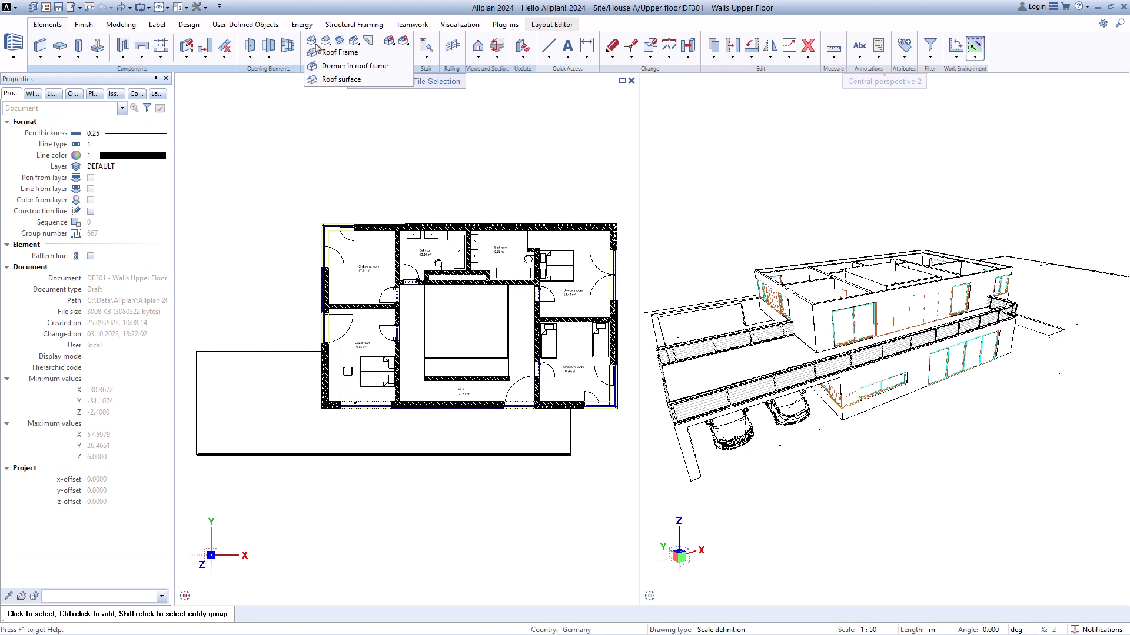
{"action": "left_click", "coordinate": [341, 80]}
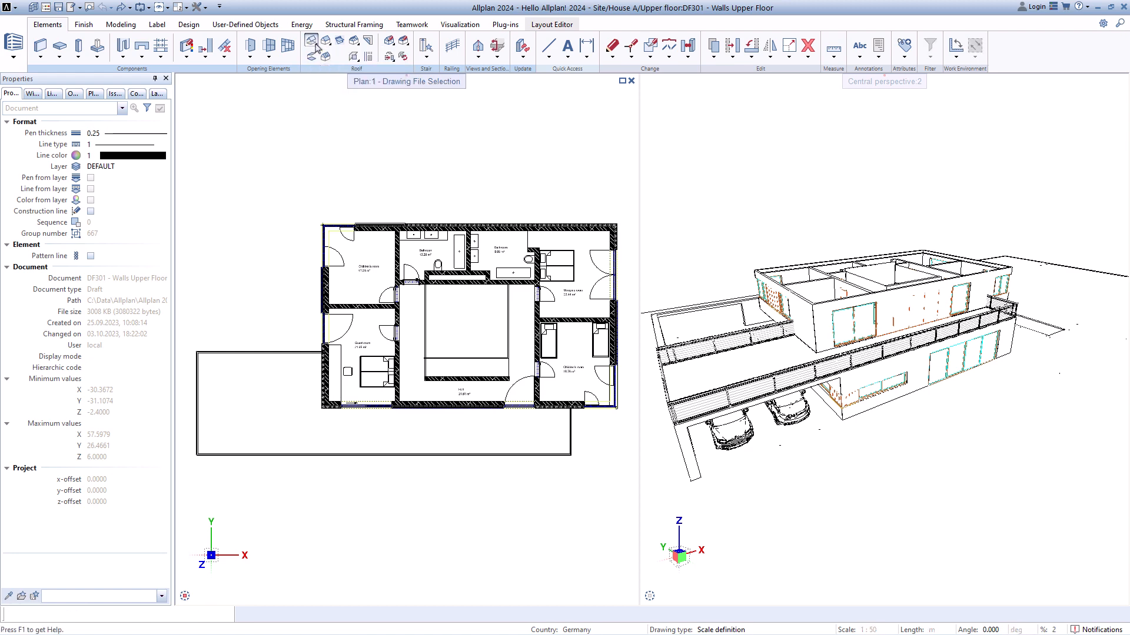
{"action": "scroll", "coordinate": [431, 231], "scroll_direction": "up", "scroll_amount": 5}
{"action": "type", "text": ".3"}
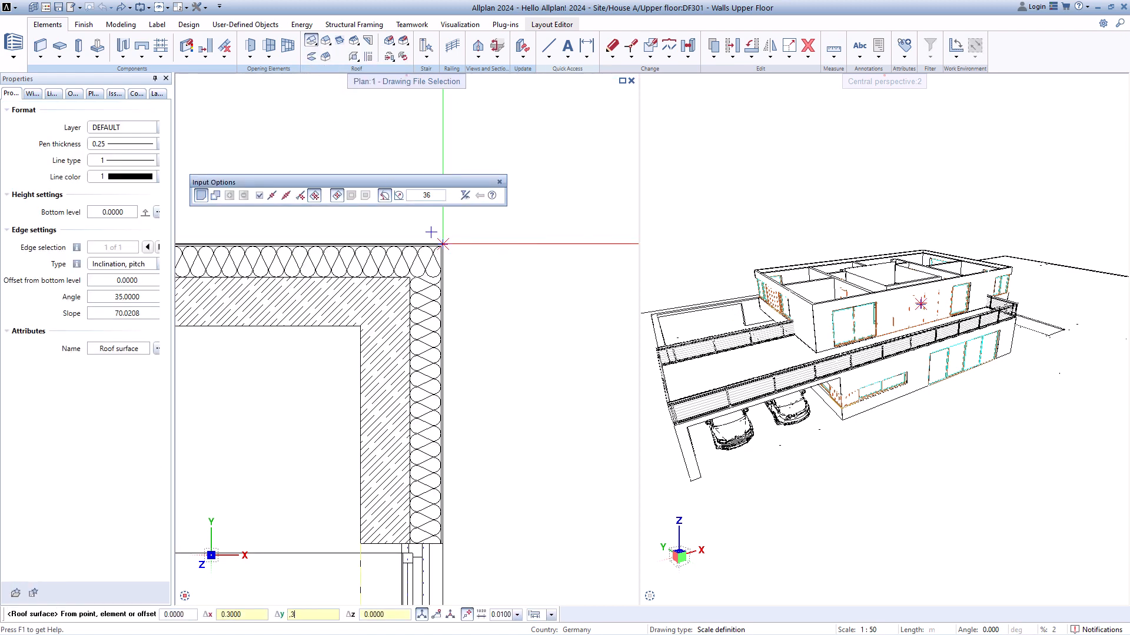
{"action": "left_click", "coordinate": [441, 245]}
{"action": "scroll", "coordinate": [452, 375], "scroll_direction": "down", "scroll_amount": 5}
{"action": "scroll", "coordinate": [452, 375], "scroll_direction": "down", "scroll_amount": 3}
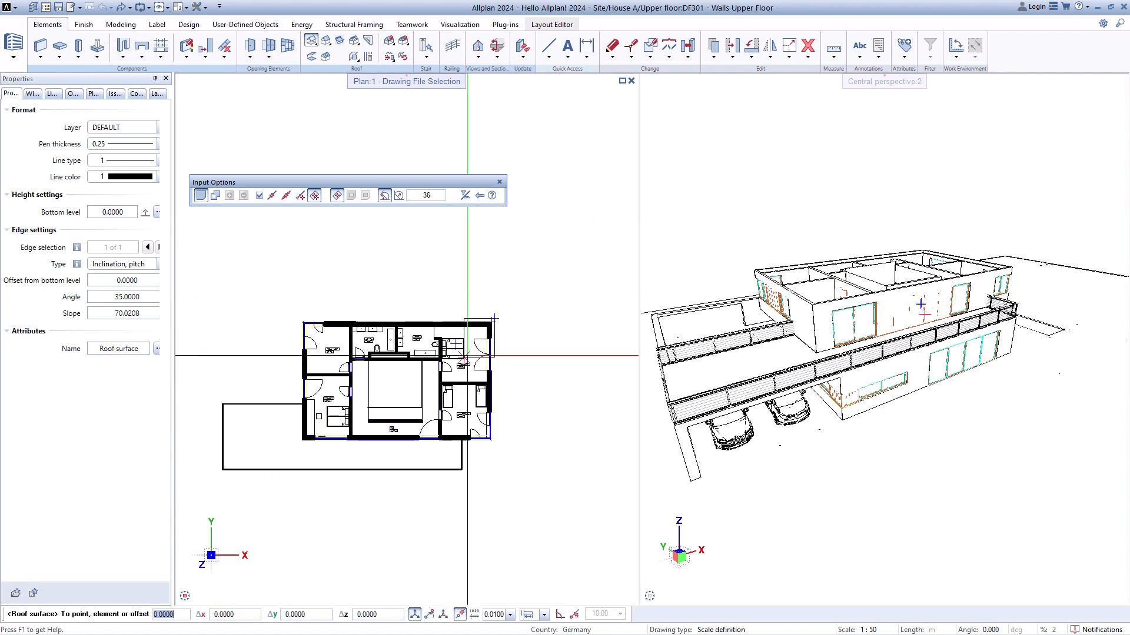
{"action": "scroll", "coordinate": [291, 433], "scroll_direction": "up", "scroll_amount": 6}
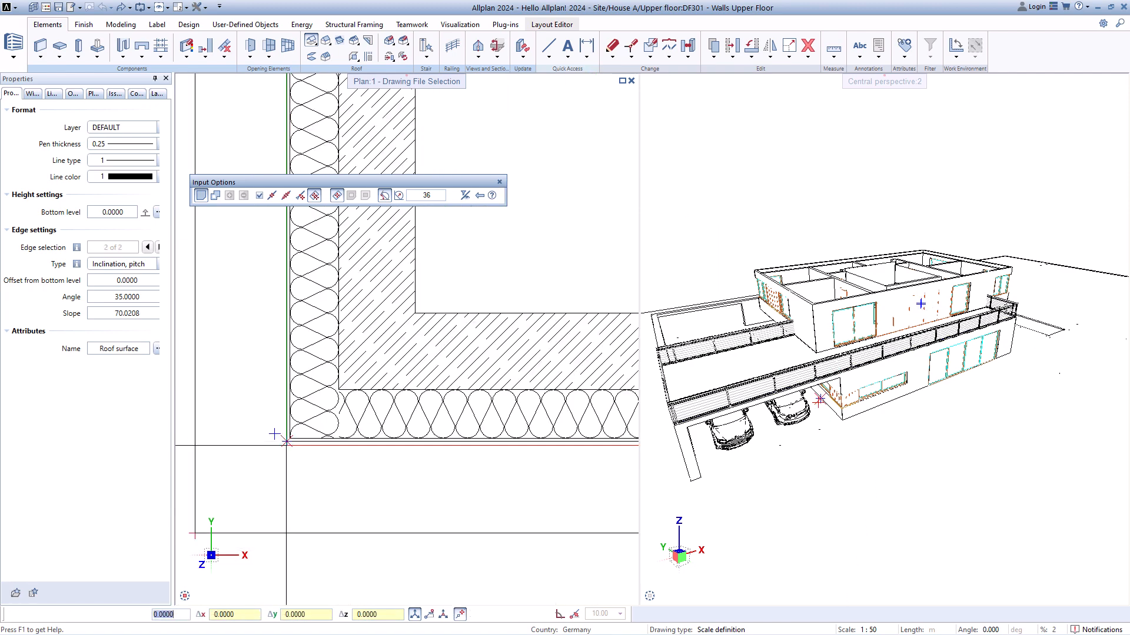
{"action": "left_click", "coordinate": [287, 438]}
{"action": "scroll", "coordinate": [283, 433], "scroll_direction": "down", "scroll_amount": 4}
{"action": "scroll", "coordinate": [267, 439], "scroll_direction": "down", "scroll_amount": 4}
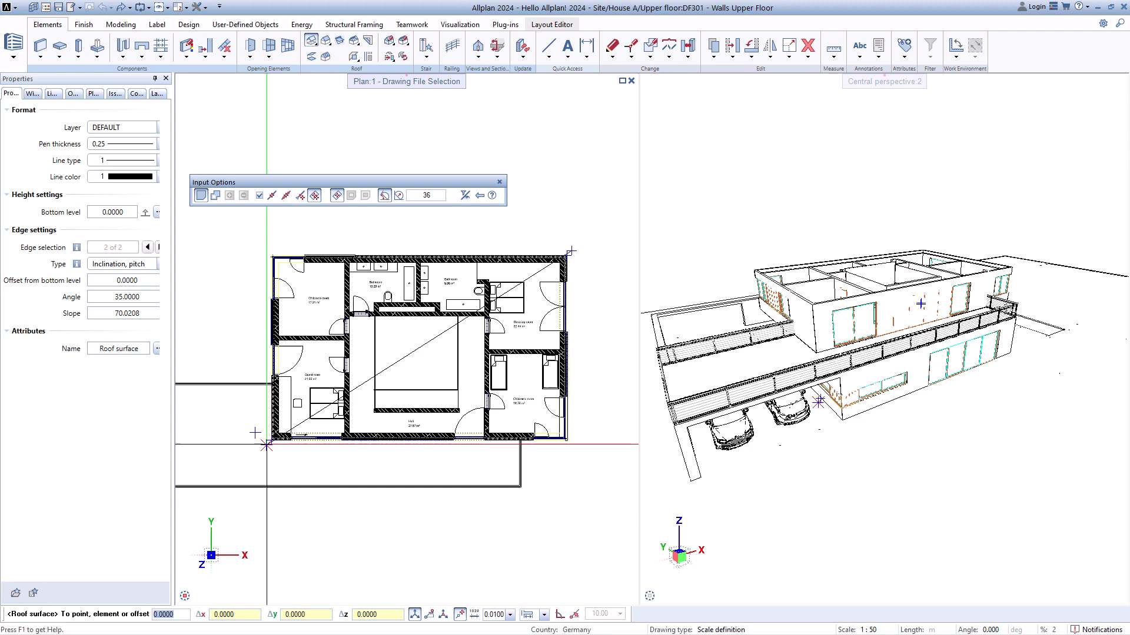
{"action": "key", "text": "Escape"}
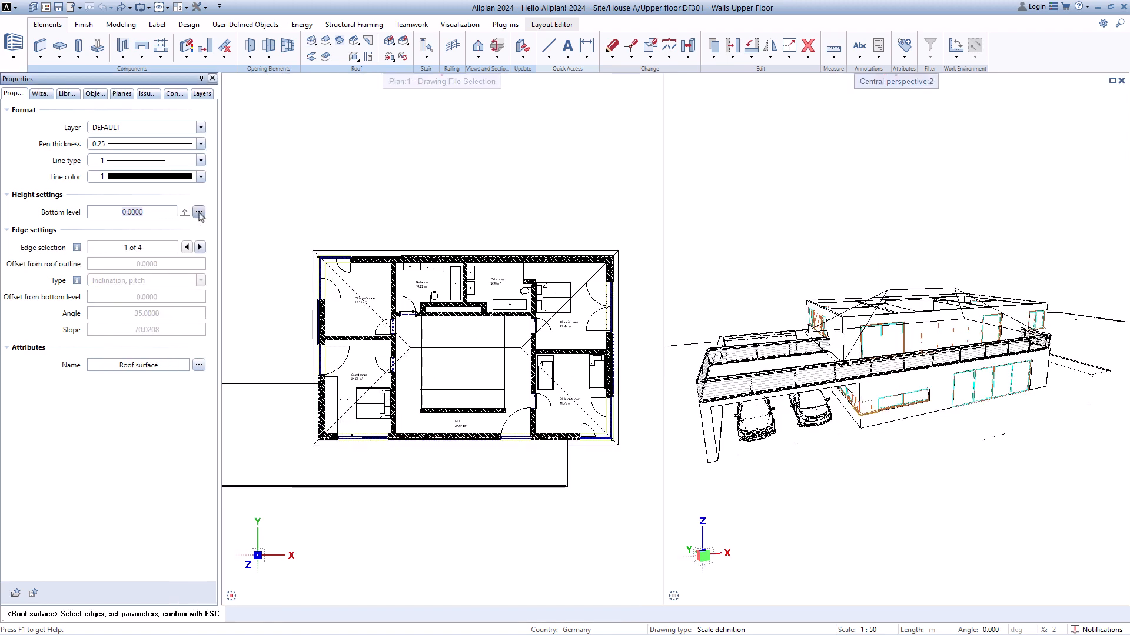
Step: Set the roof surface bottom level to the plane Top level 1. UF
{"action": "left_click", "coordinate": [200, 212]}
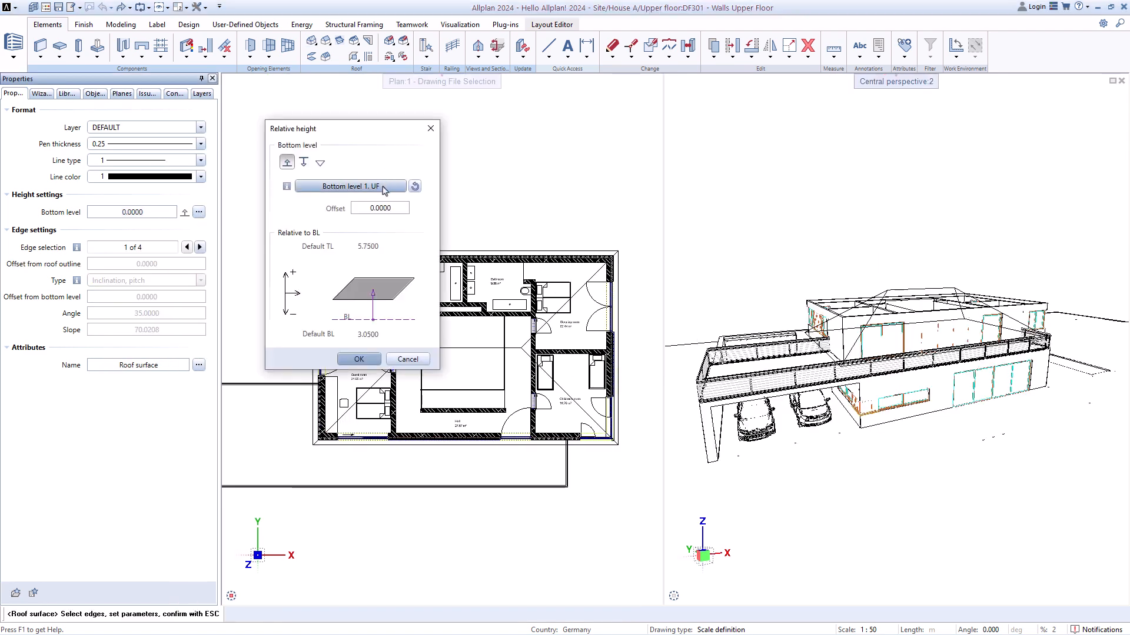
{"action": "left_click", "coordinate": [381, 189]}
{"action": "left_click", "coordinate": [387, 281]}
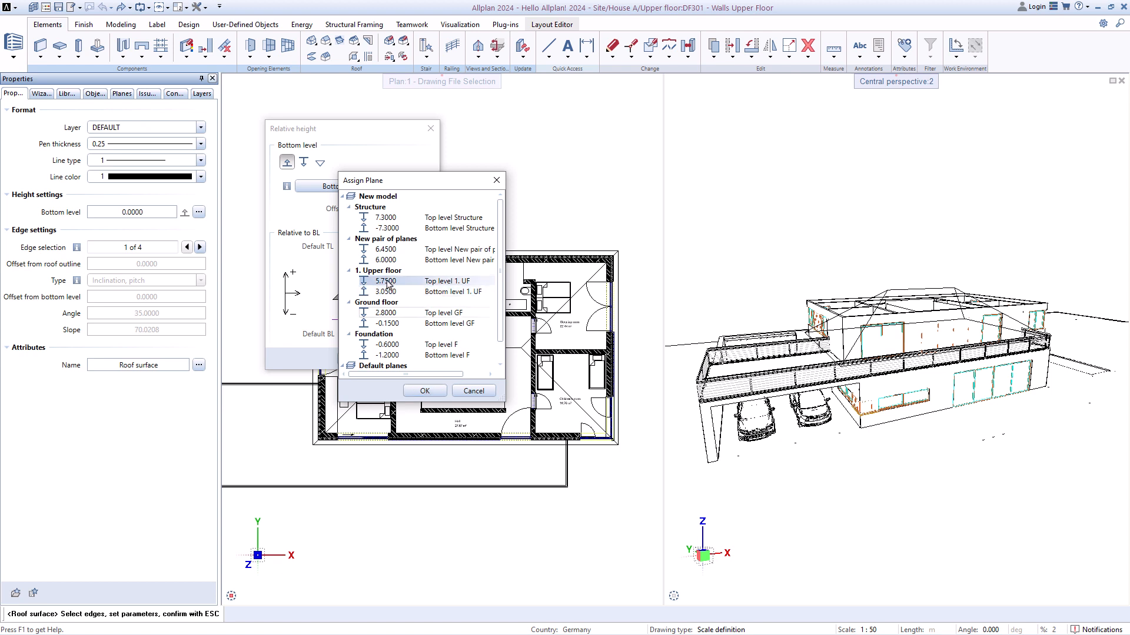
{"action": "left_click", "coordinate": [424, 390]}
{"action": "left_click", "coordinate": [355, 366]}
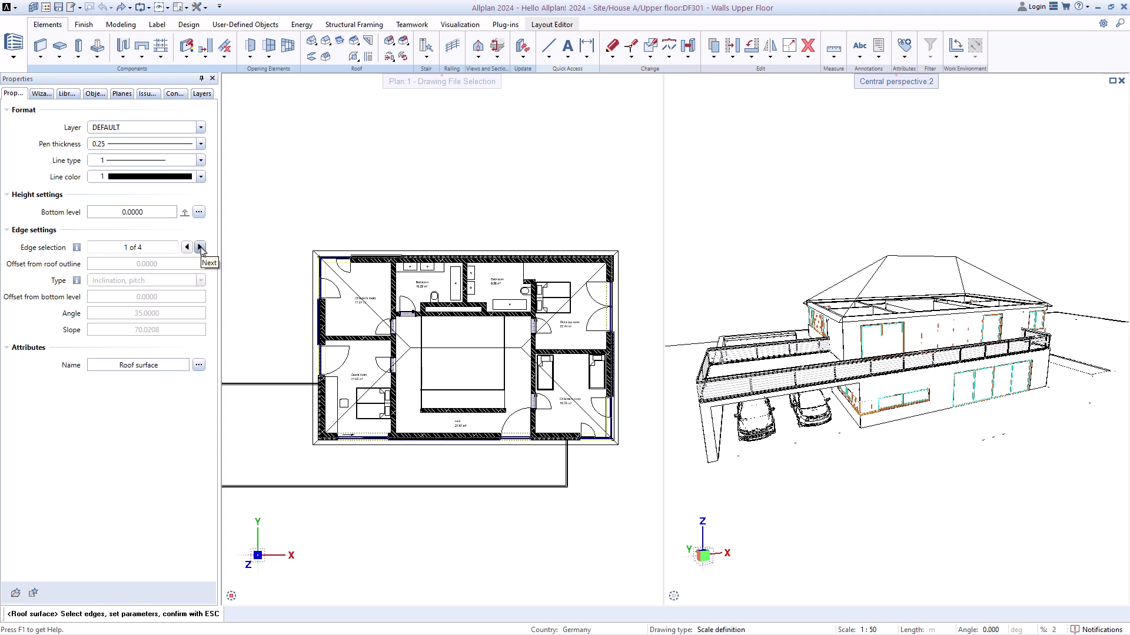
Step: Give all four roof edges a 25° pitch and finish the roof surface
{"action": "left_click", "coordinate": [201, 248]}
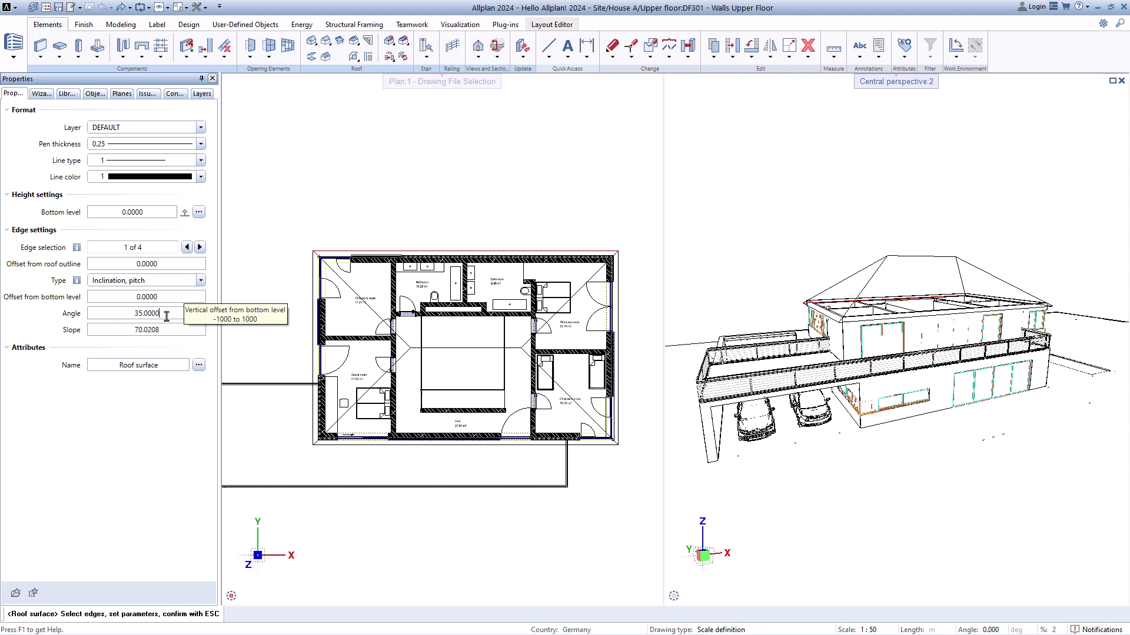
{"action": "left_click", "coordinate": [166, 313]}
{"action": "type", "text": "25"}
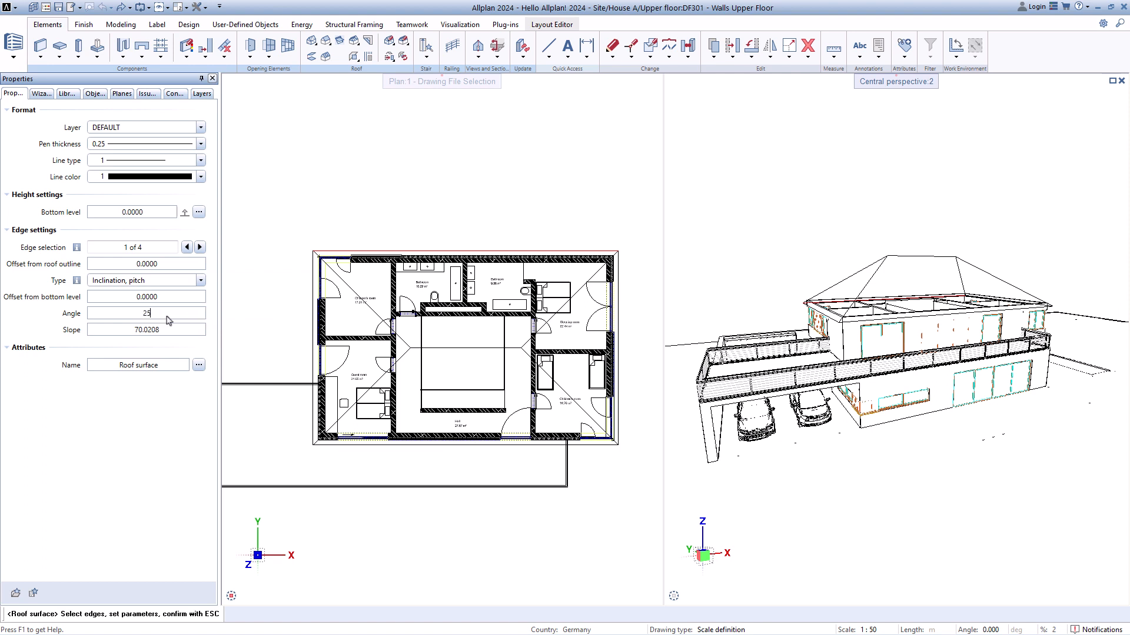
{"action": "key", "text": "Return"}
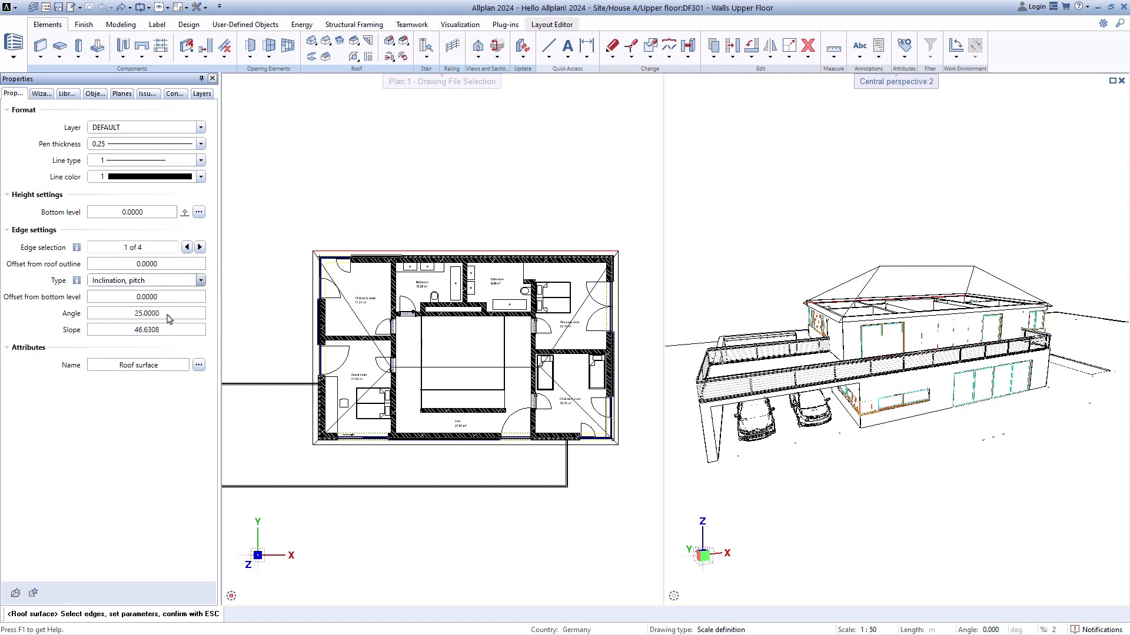
{"action": "left_click", "coordinate": [200, 249]}
{"action": "type", "text": "2"}
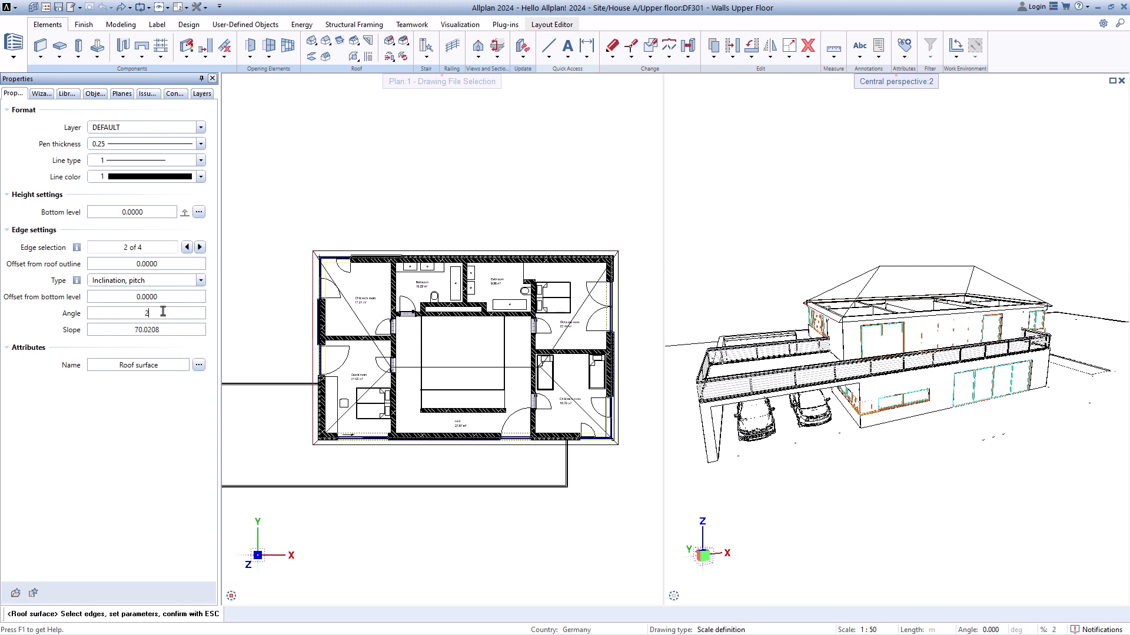
{"action": "type", "text": "5"}
{"action": "key", "text": "Return"}
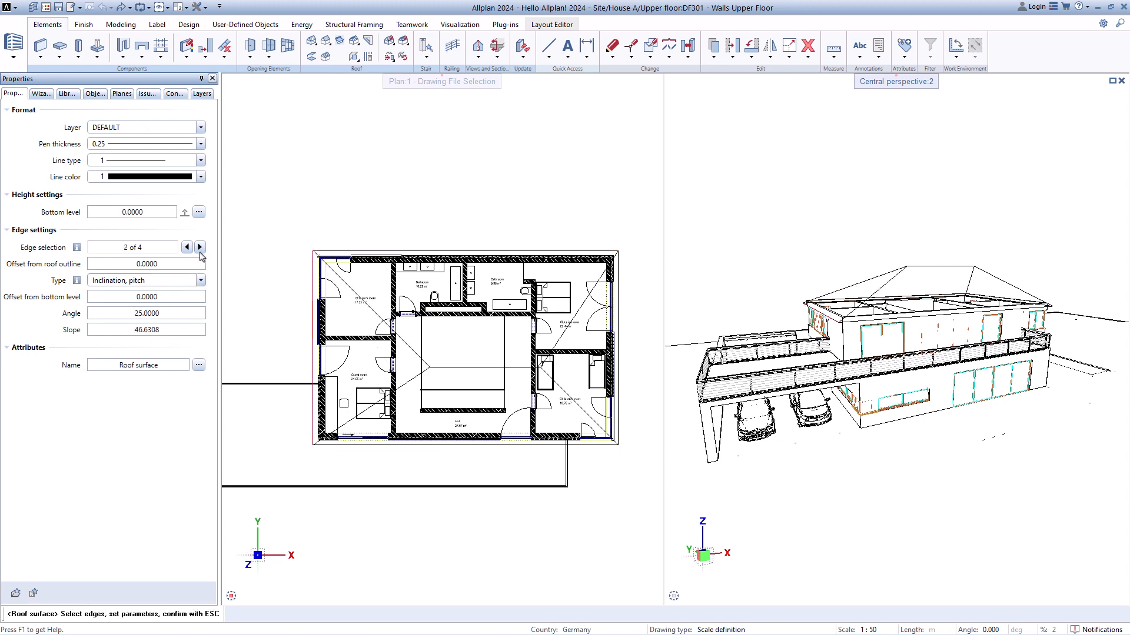
{"action": "left_click", "coordinate": [200, 248]}
{"action": "type", "text": "2"}
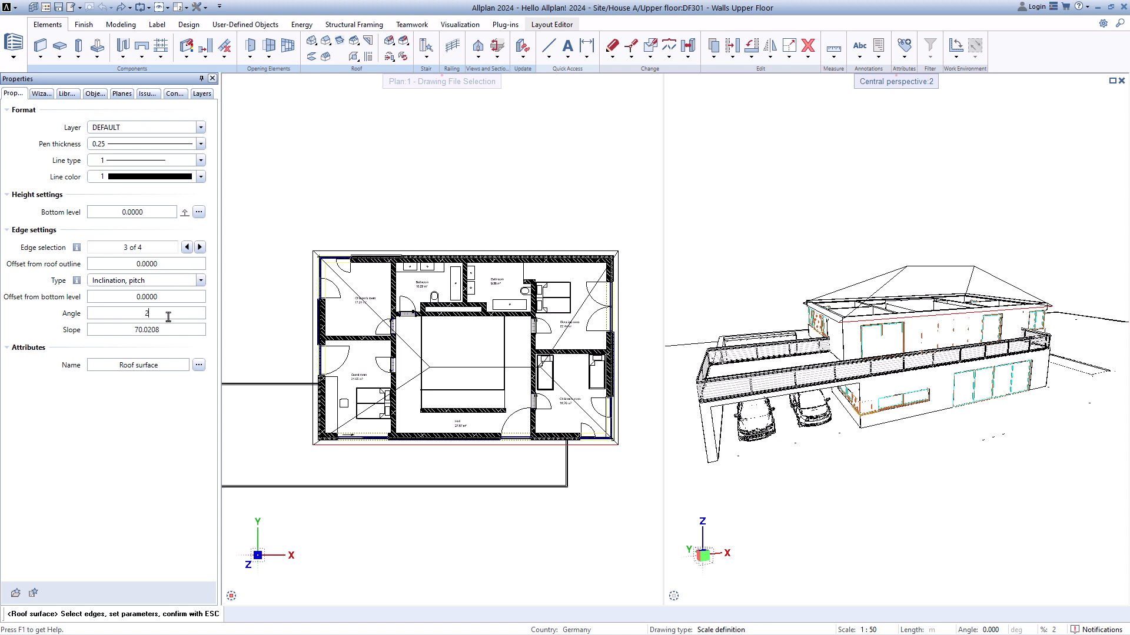
{"action": "type", "text": "5"}
{"action": "key", "text": "Return"}
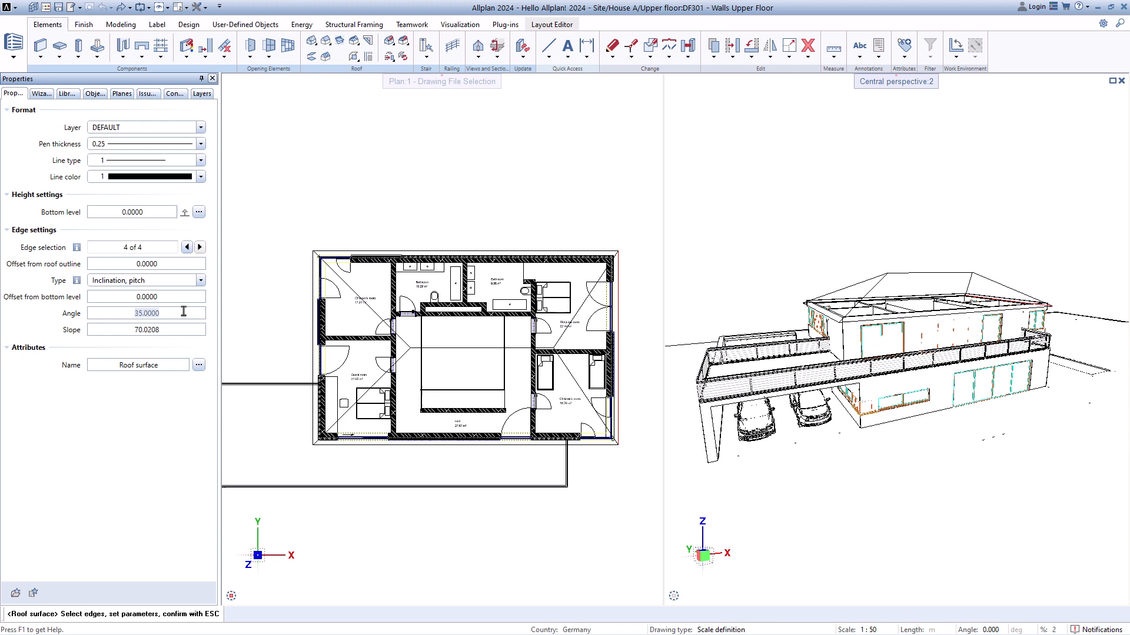
{"action": "type", "text": "5"}
{"action": "key", "text": "Return"}
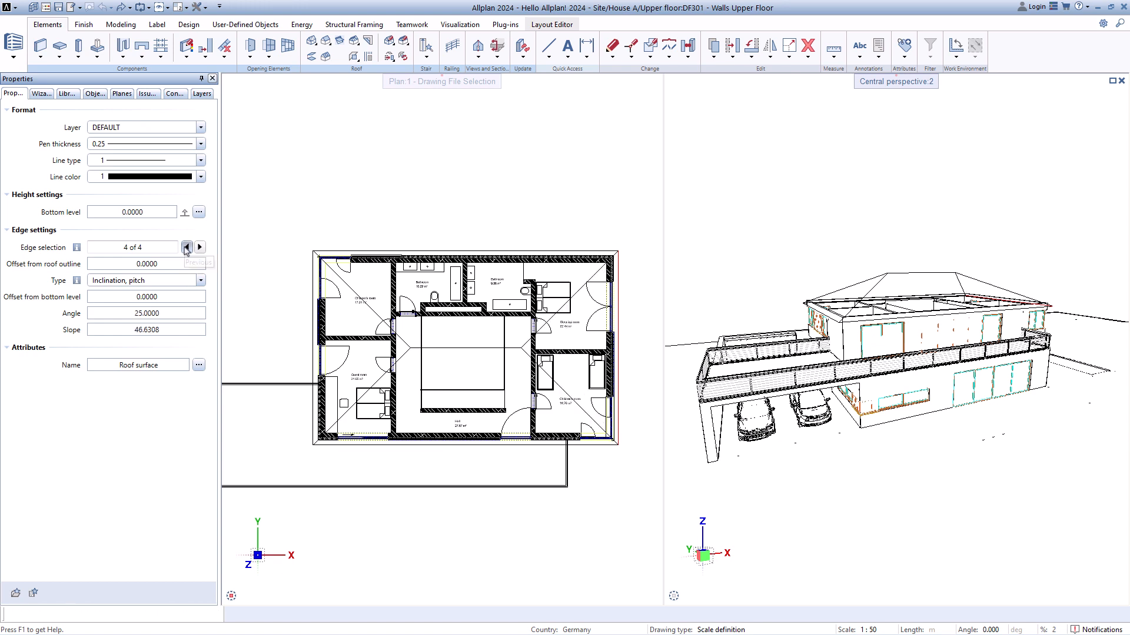
{"action": "key", "text": "Escape"}
{"action": "left_click", "coordinate": [326, 54]}
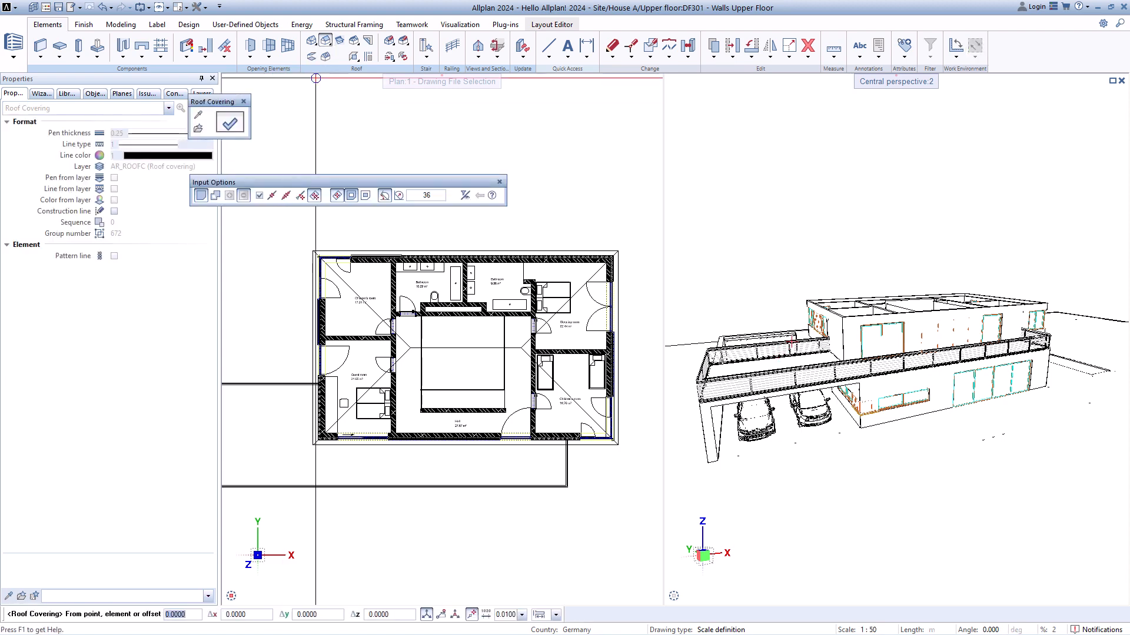
Step: Set the roof covering's height reference to the roof surface plane and confirm its settings
{"action": "left_click", "coordinate": [230, 124]}
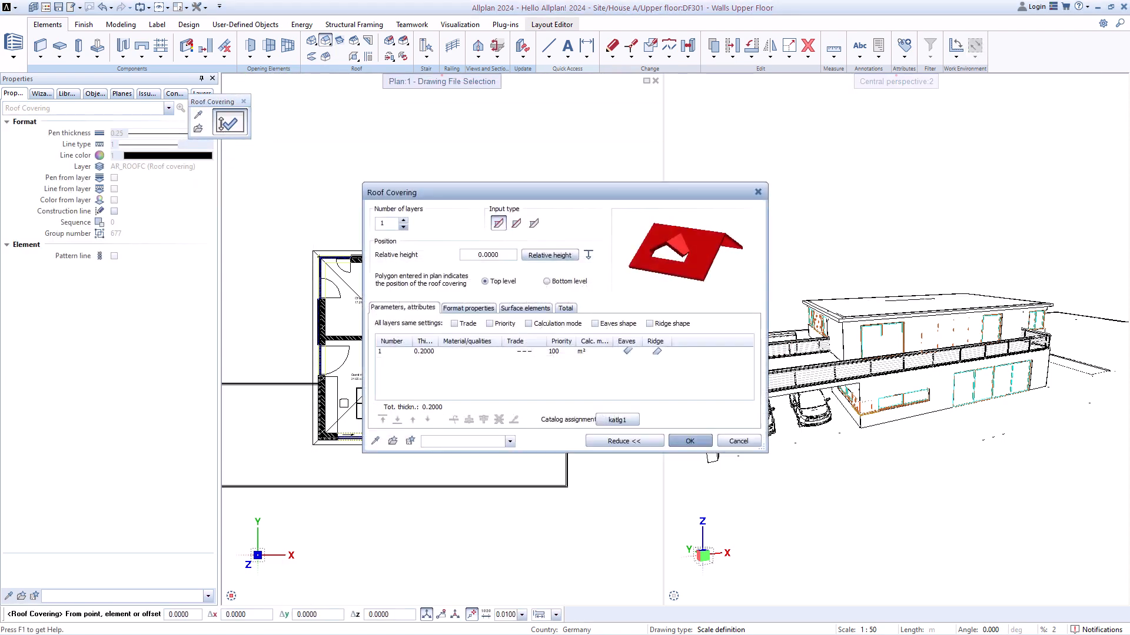
{"action": "left_click", "coordinate": [549, 255]}
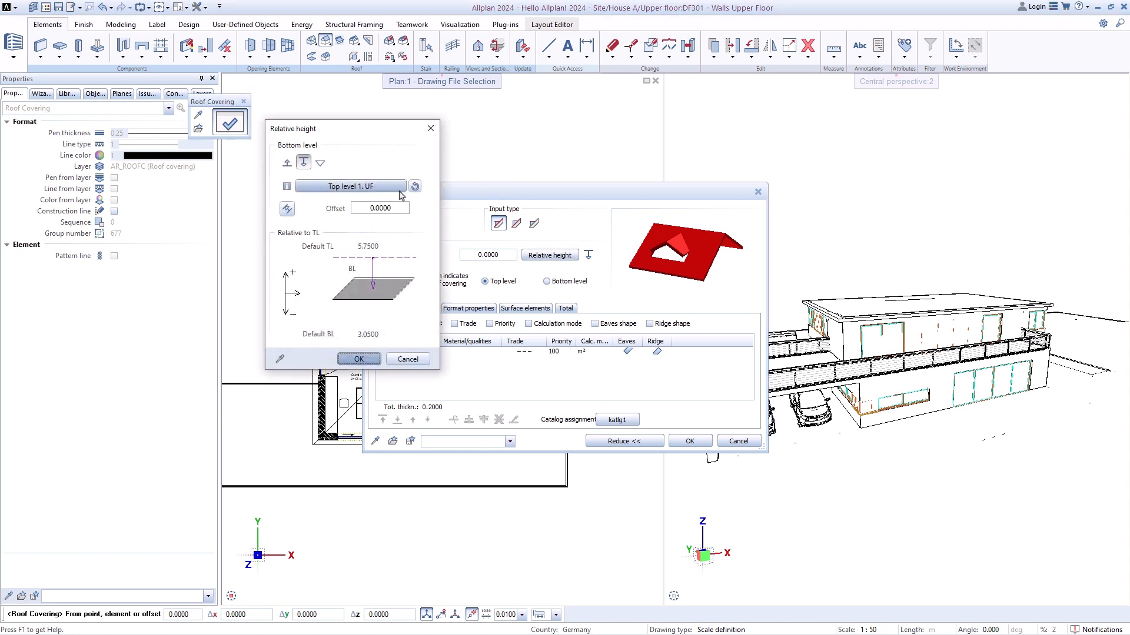
{"action": "left_click", "coordinate": [388, 187]}
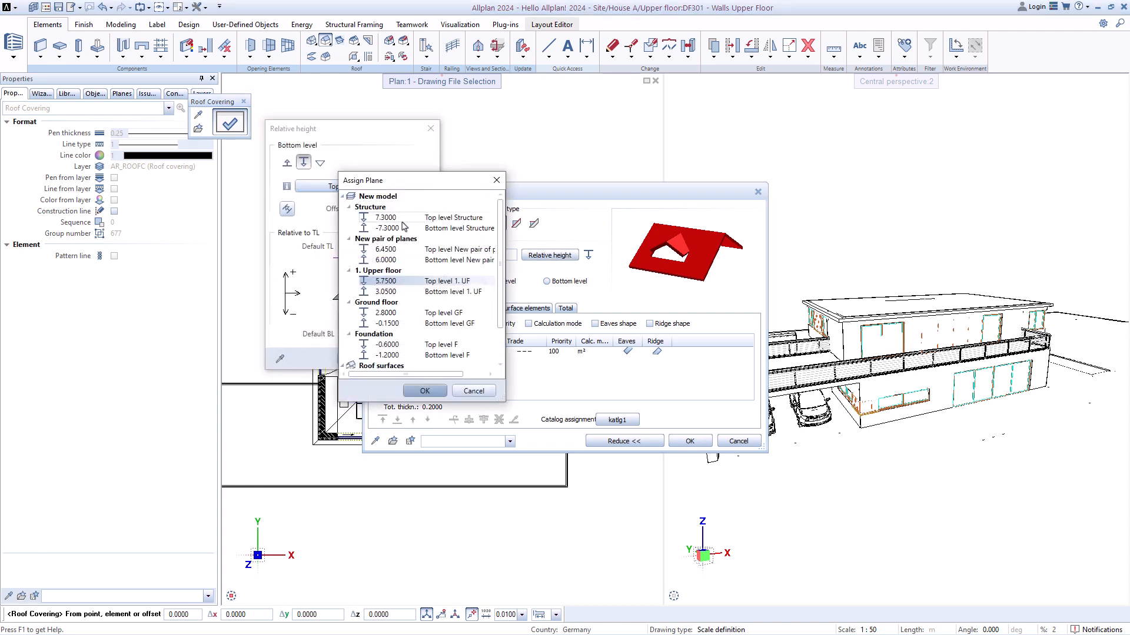
{"action": "scroll", "coordinate": [404, 227], "scroll_direction": "down", "scroll_amount": 2}
{"action": "left_click", "coordinate": [416, 336]}
{"action": "left_click", "coordinate": [424, 391]}
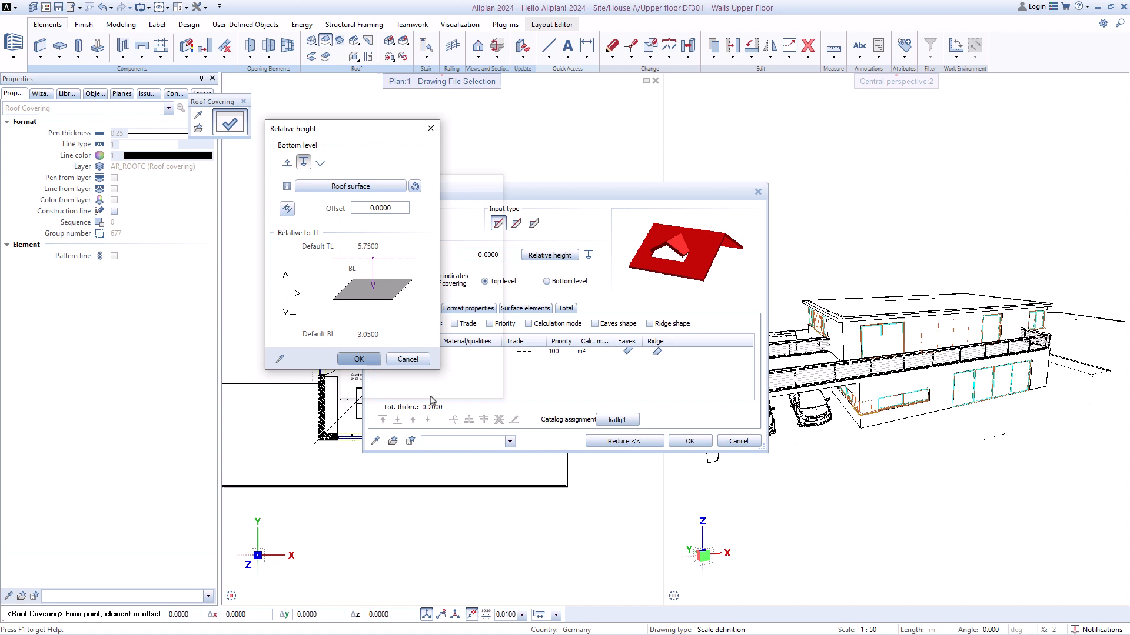
{"action": "left_click", "coordinate": [359, 359]}
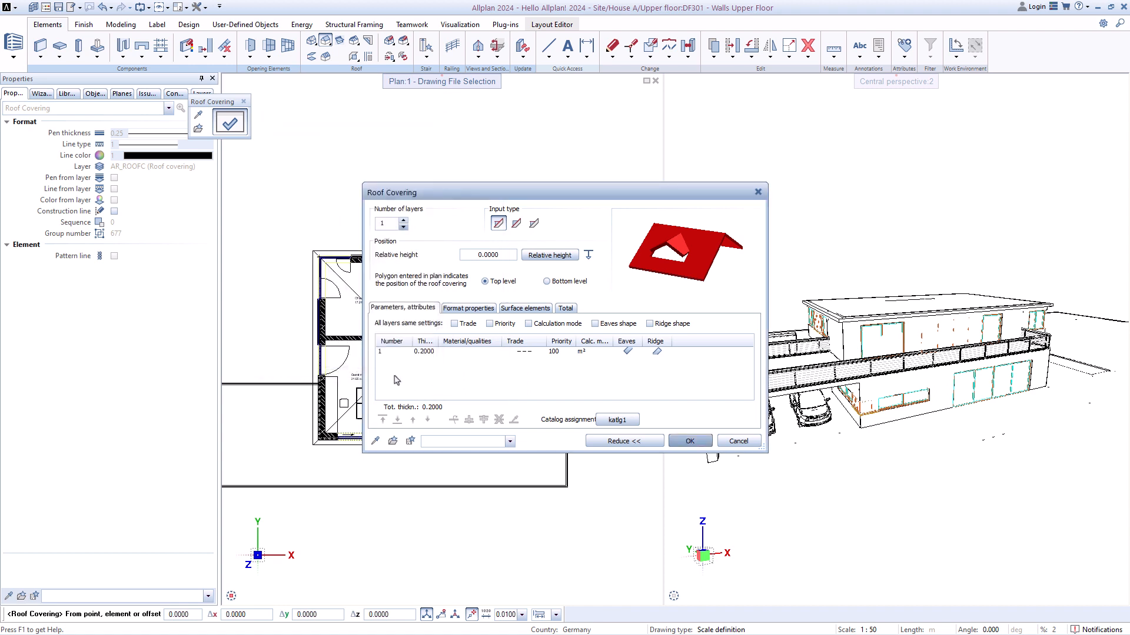
{"action": "left_click", "coordinate": [689, 441]}
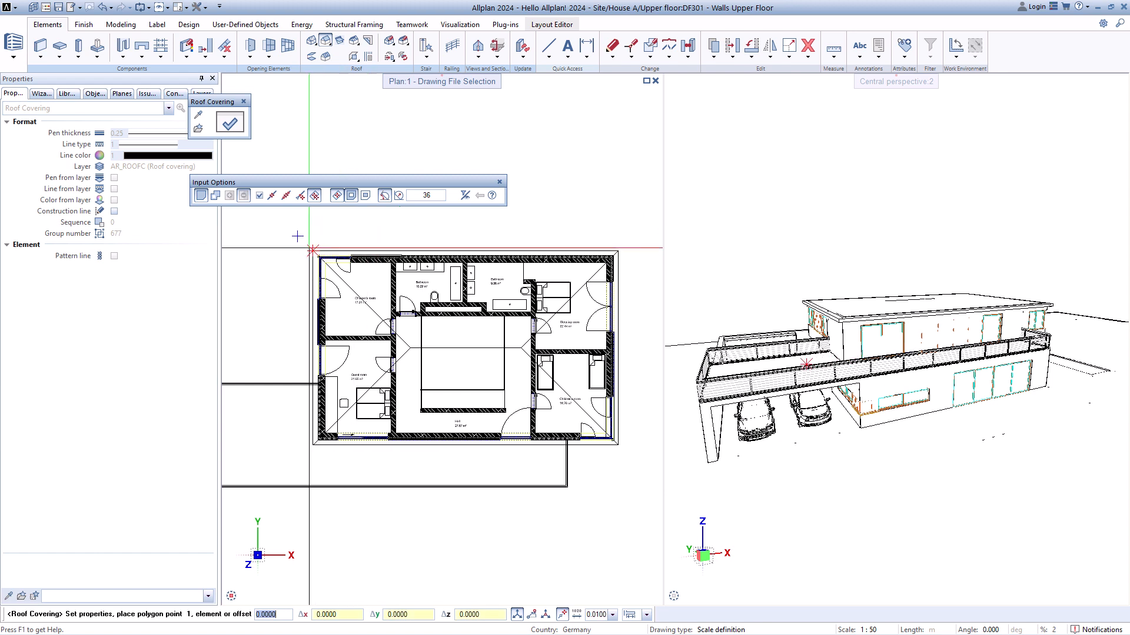
Step: Draw the roof covering rectangle over the upper-floor outline and view the hipped roof in 3D
{"action": "left_click", "coordinate": [315, 257]}
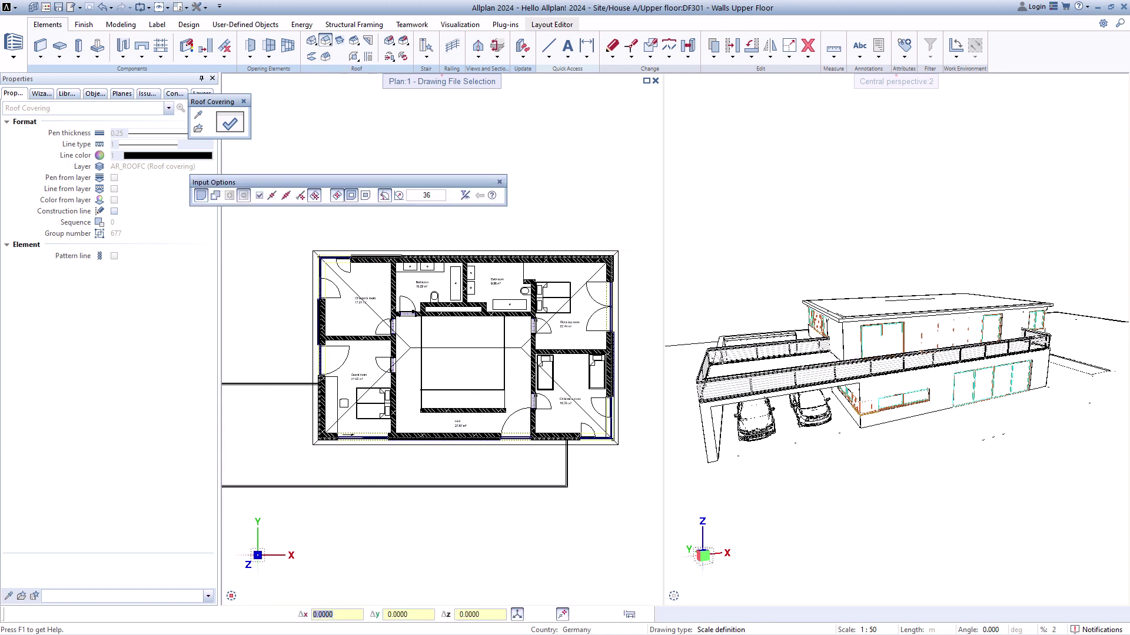
{"action": "left_click", "coordinate": [615, 442]}
{"action": "key", "text": "Escape"}
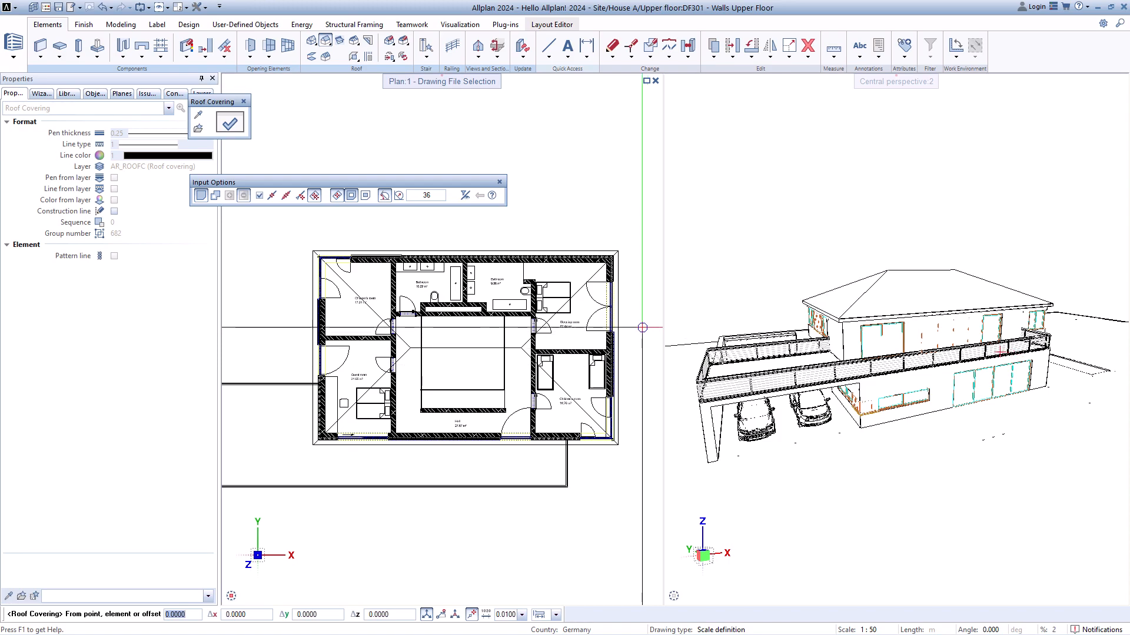
{"action": "key", "text": "Escape"}
{"action": "mouse_move", "coordinate": [883, 370]}
{"action": "left_mouse_down"}
{"action": "mouse_move", "coordinate": [985, 358]}
{"action": "mouse_move", "coordinate": [969, 331]}
{"action": "left_mouse_up"}
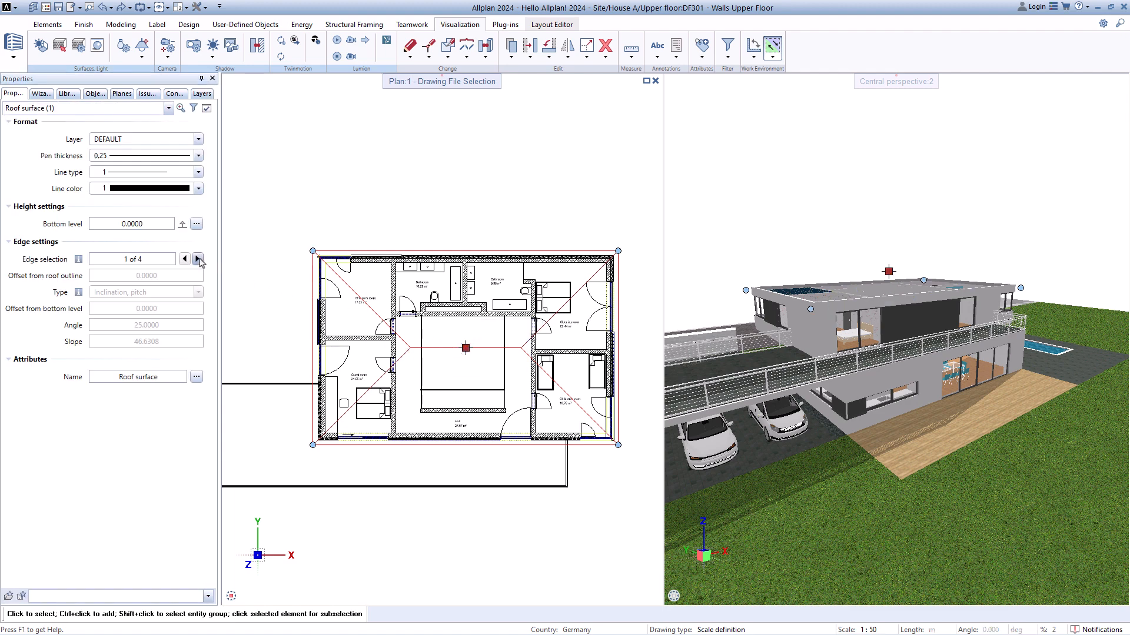
Step: Set roof edges 2 and 4 to a 90° angle, turning the hipped roof into a gable roof
{"action": "left_click", "coordinate": [199, 258]}
{"action": "left_click", "coordinate": [199, 259]}
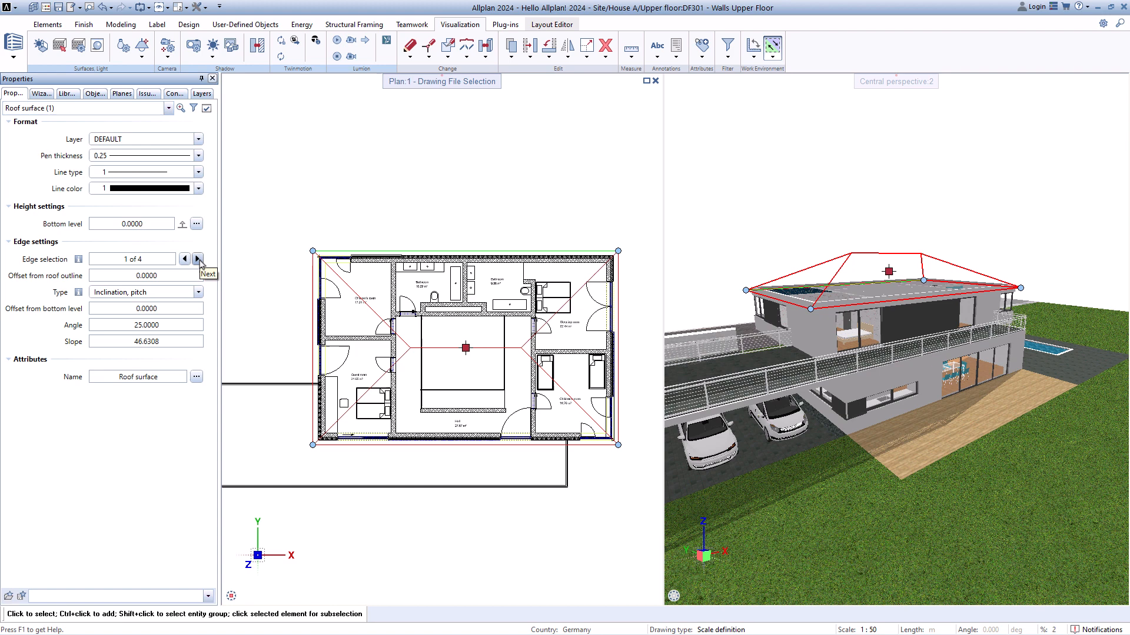
{"action": "left_click", "coordinate": [146, 325]}
{"action": "type", "text": "90"}
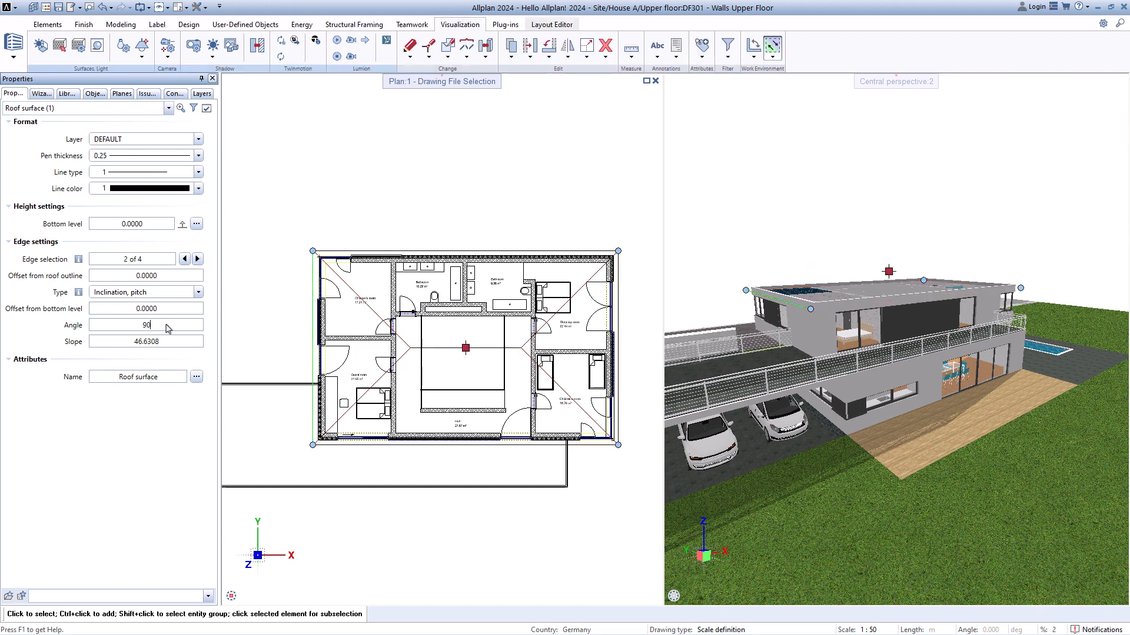
{"action": "key", "text": "Return"}
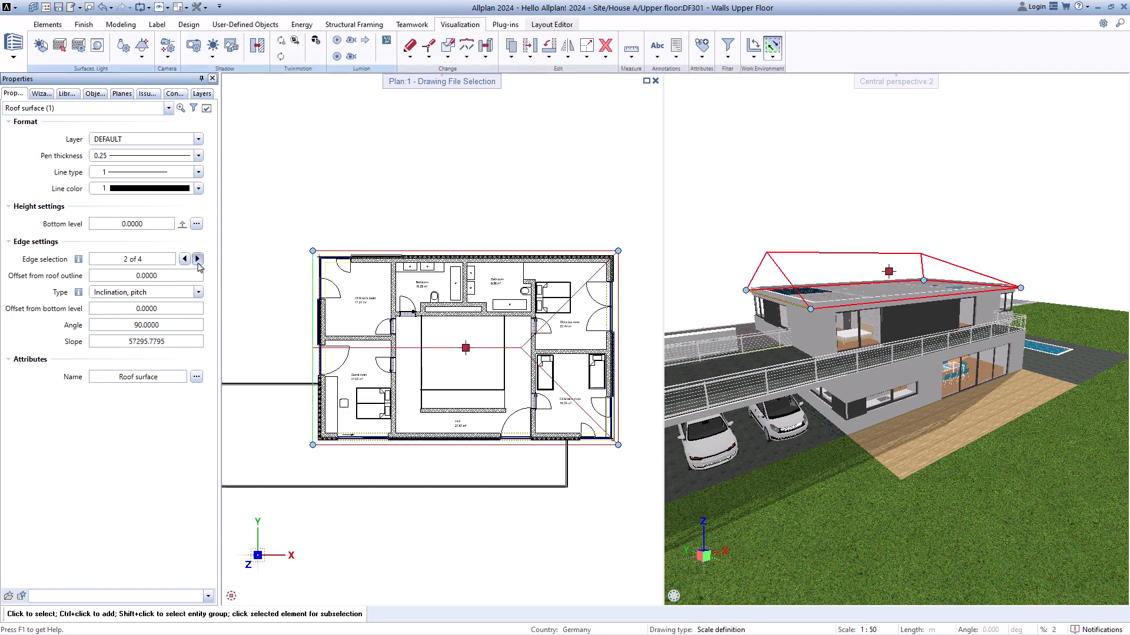
{"action": "left_click", "coordinate": [198, 258]}
{"action": "left_click", "coordinate": [196, 259]}
{"action": "left_click", "coordinate": [166, 325]}
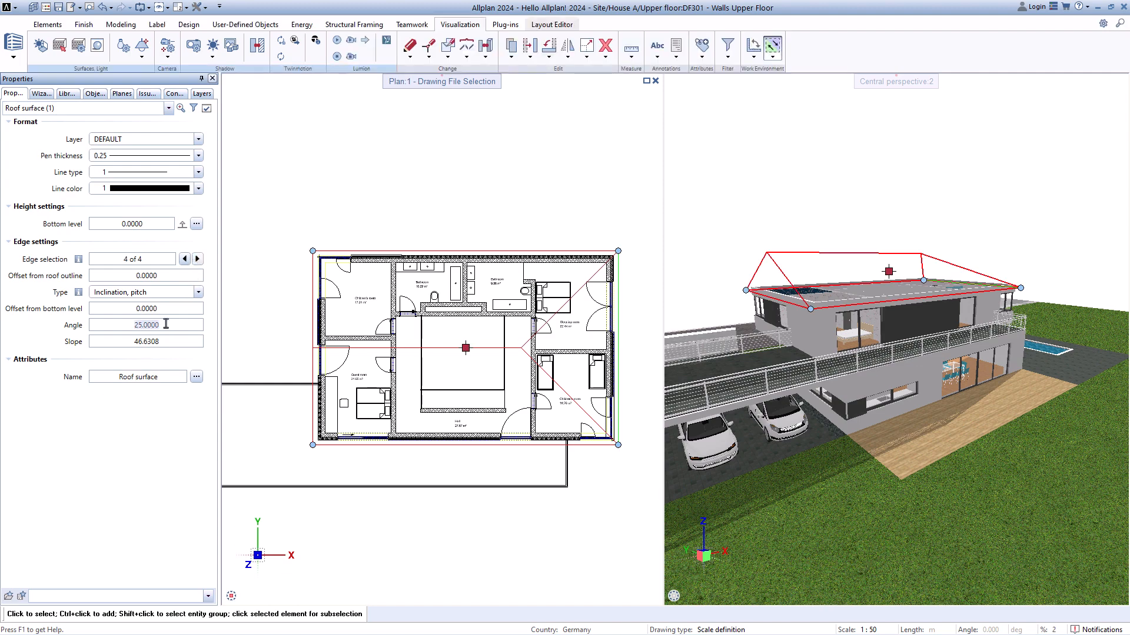
{"action": "type", "text": "0"}
{"action": "key", "text": "Return"}
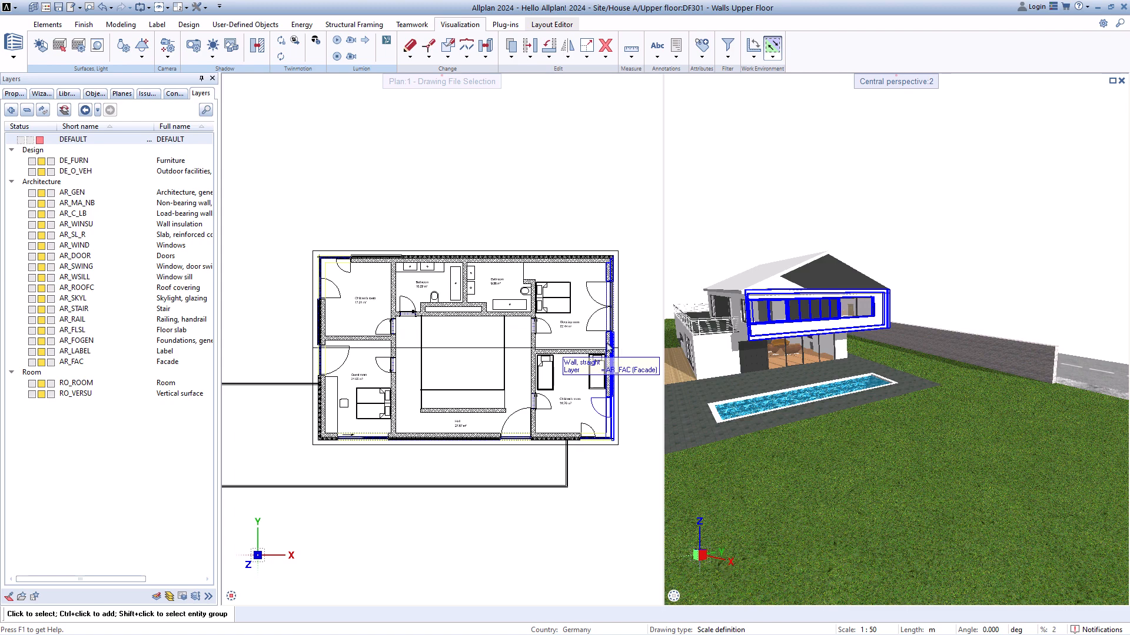
Step: Set the facade wall's top level to the roof surface plane so it rises to the gable
{"action": "double_click", "coordinate": [609, 369]}
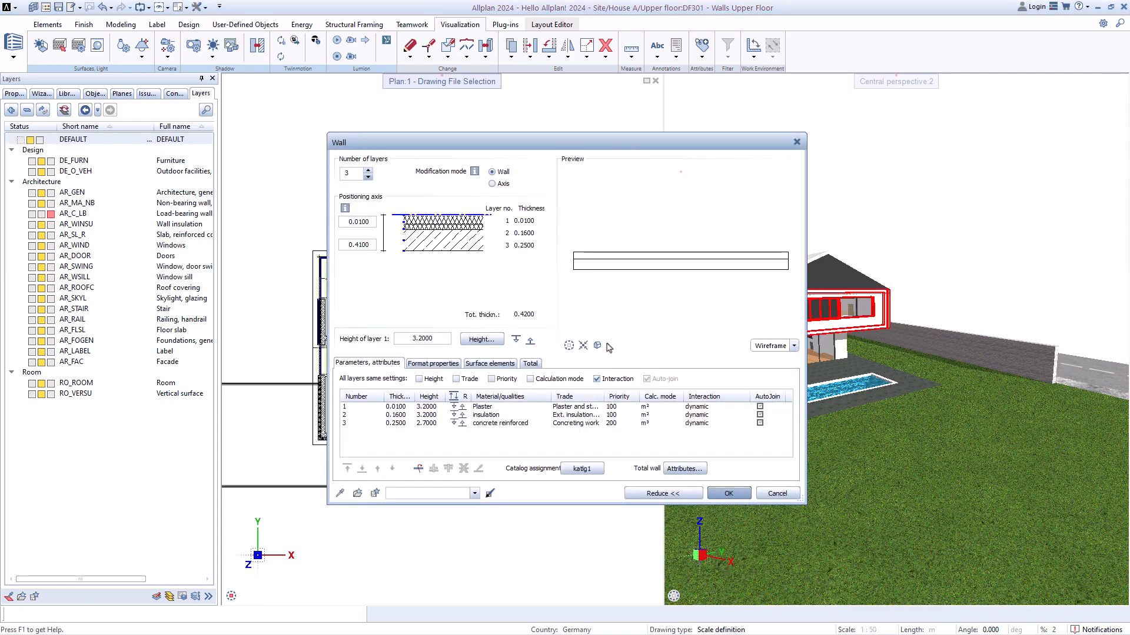
{"action": "left_click", "coordinate": [481, 339]}
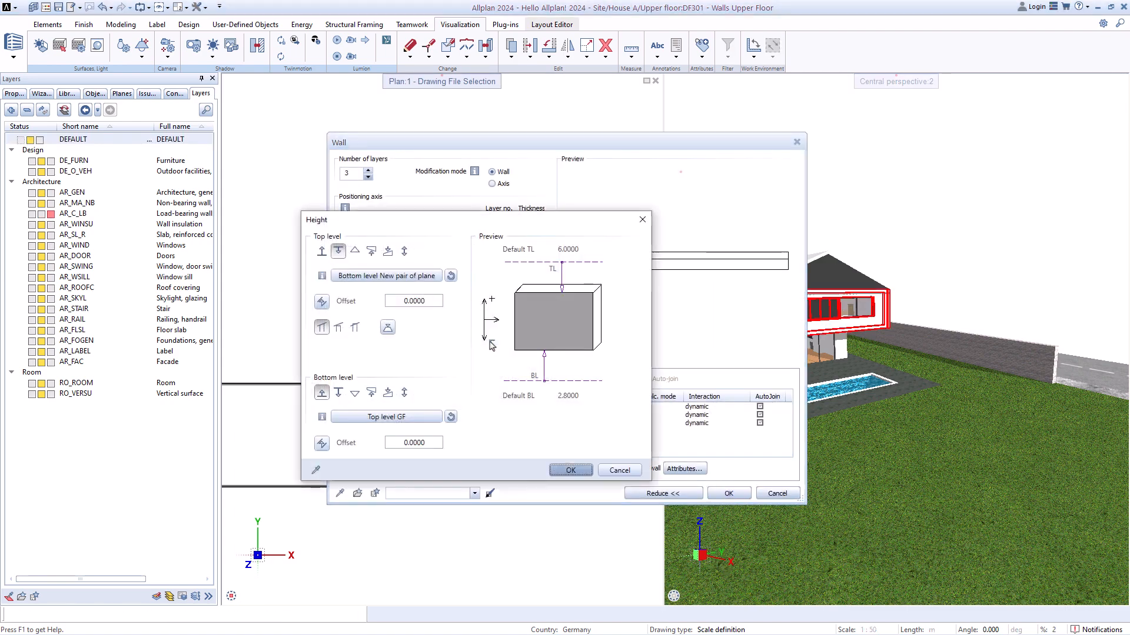
{"action": "left_click", "coordinate": [419, 277]}
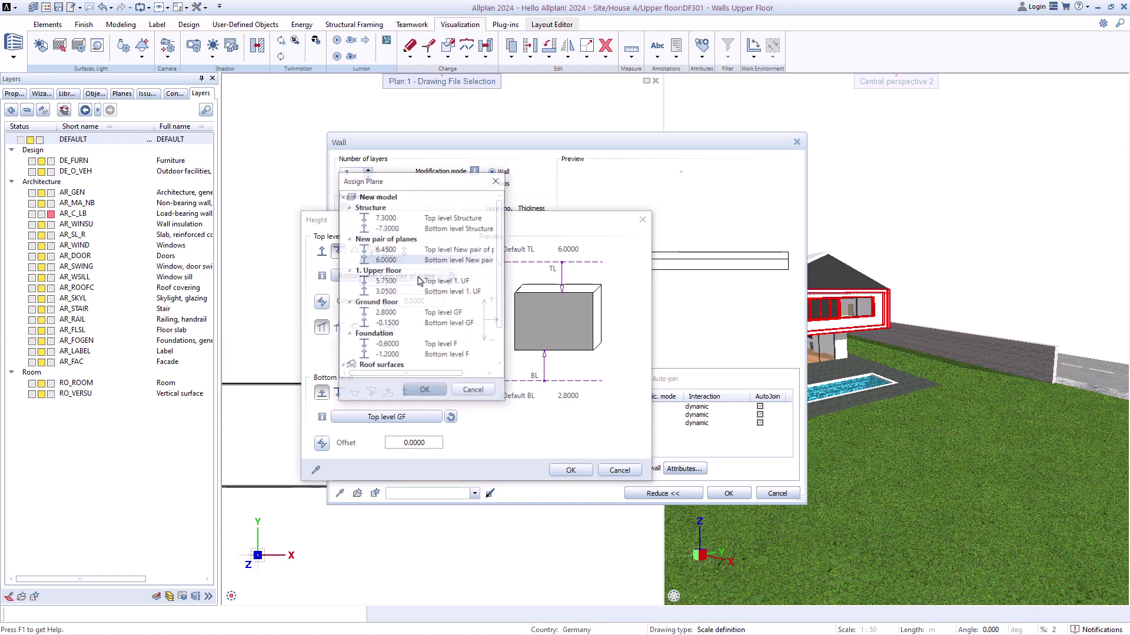
{"action": "left_click", "coordinate": [437, 332]}
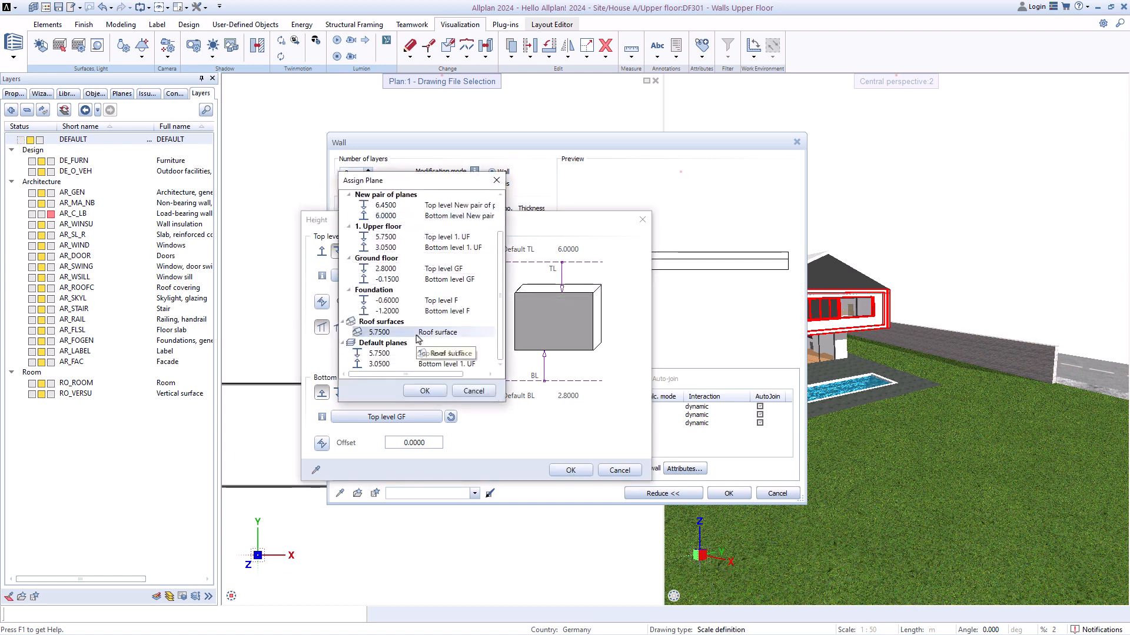
{"action": "left_click", "coordinate": [425, 390]}
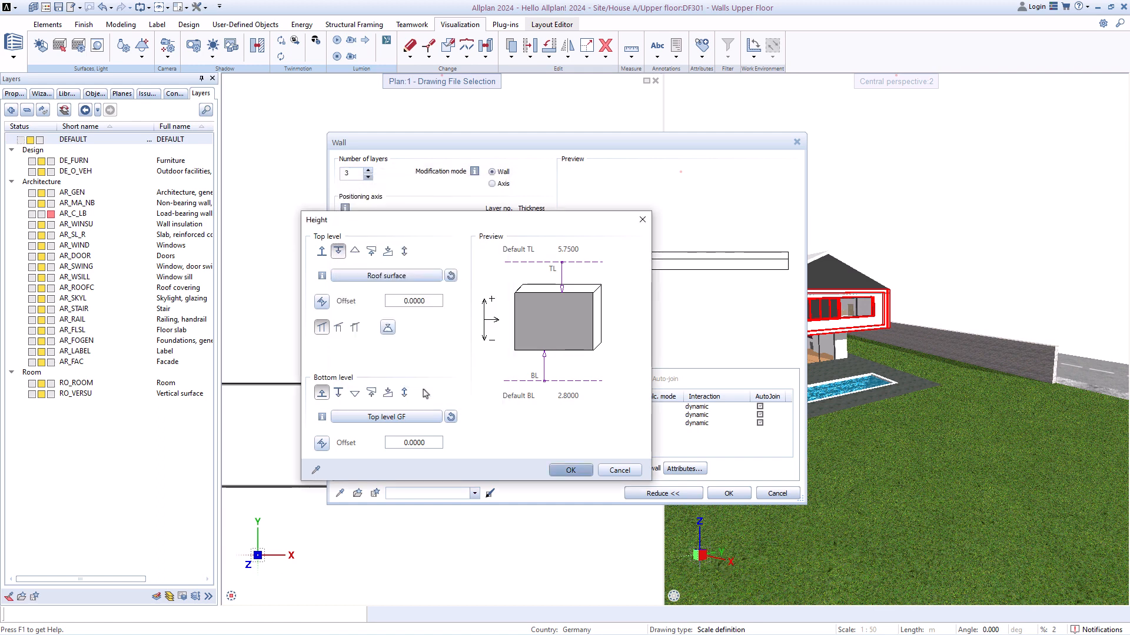
{"action": "left_click", "coordinate": [571, 469]}
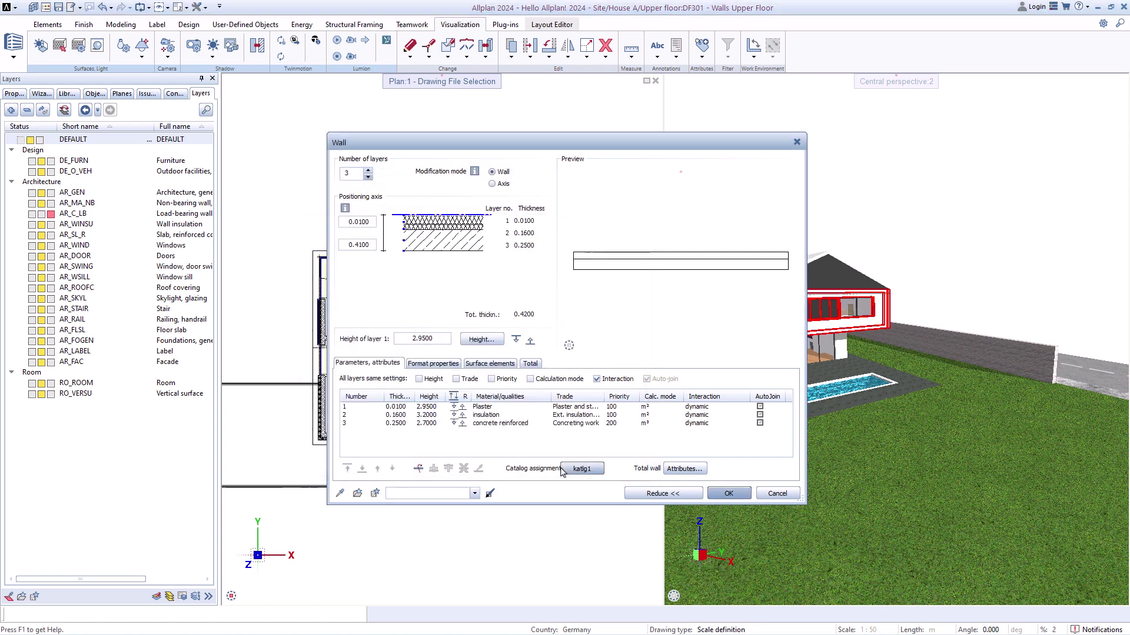
{"action": "left_click", "coordinate": [729, 493]}
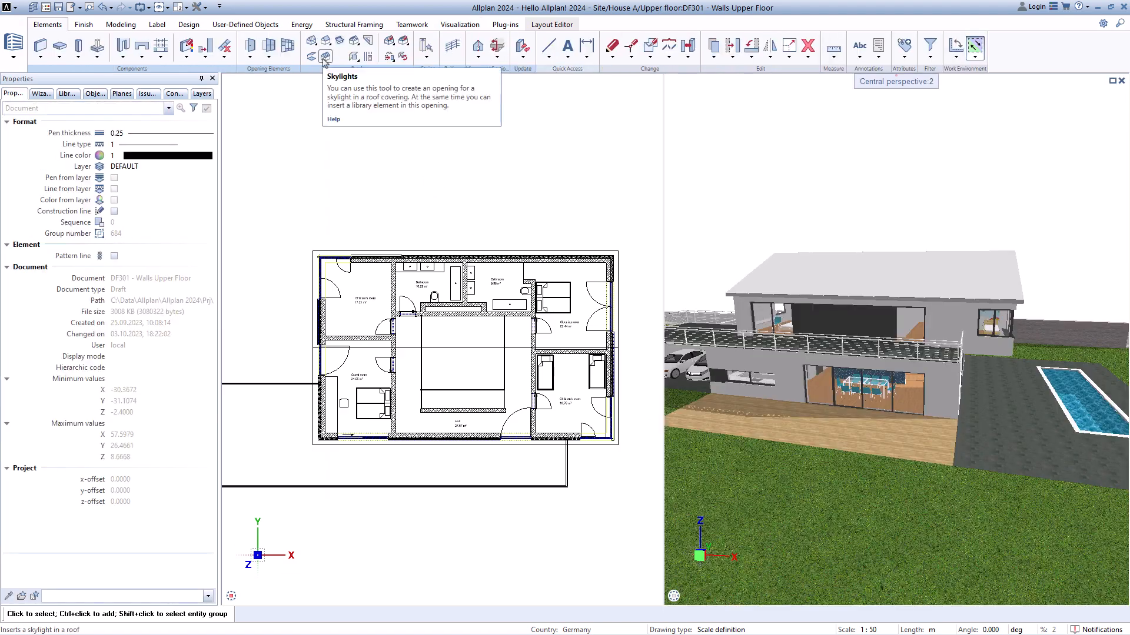
Step: Set skylight openings to width 2 and height 1.5 and place them in the roof
{"action": "left_click", "coordinate": [324, 59]}
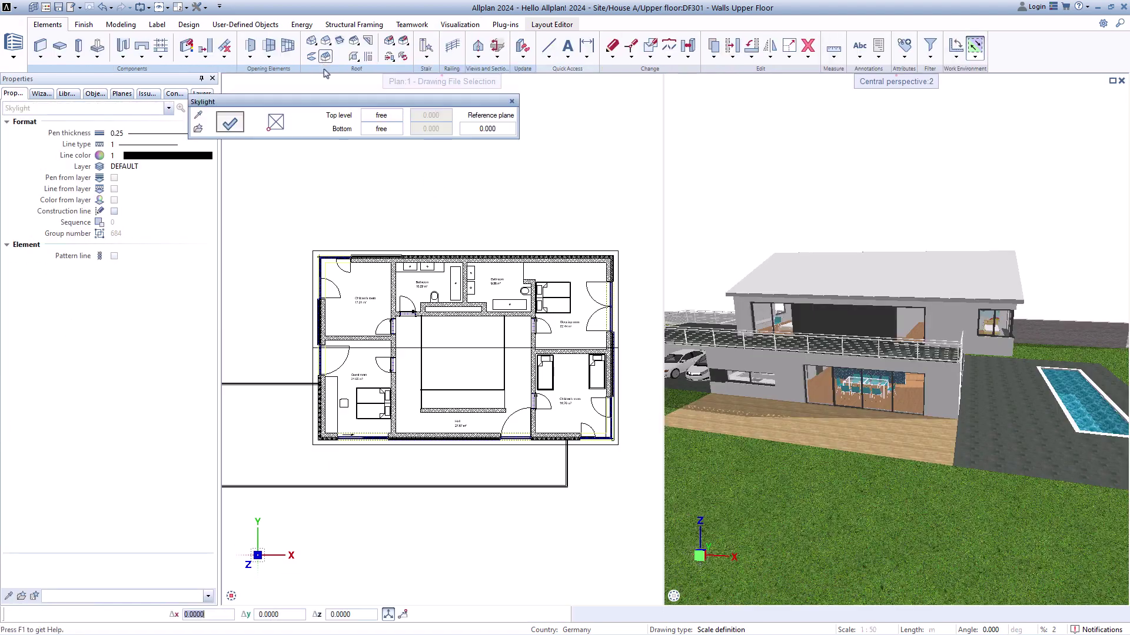
{"action": "left_click", "coordinate": [230, 123]}
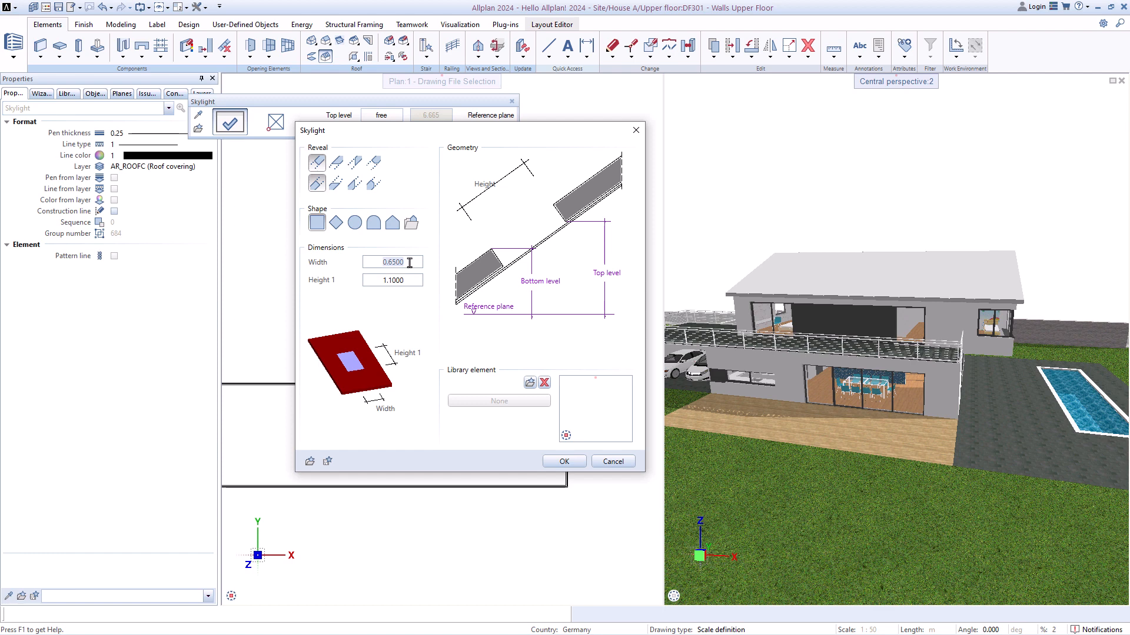
{"action": "type", "text": "2"}
{"action": "left_click", "coordinate": [407, 280]}
{"action": "type", "text": ".5"}
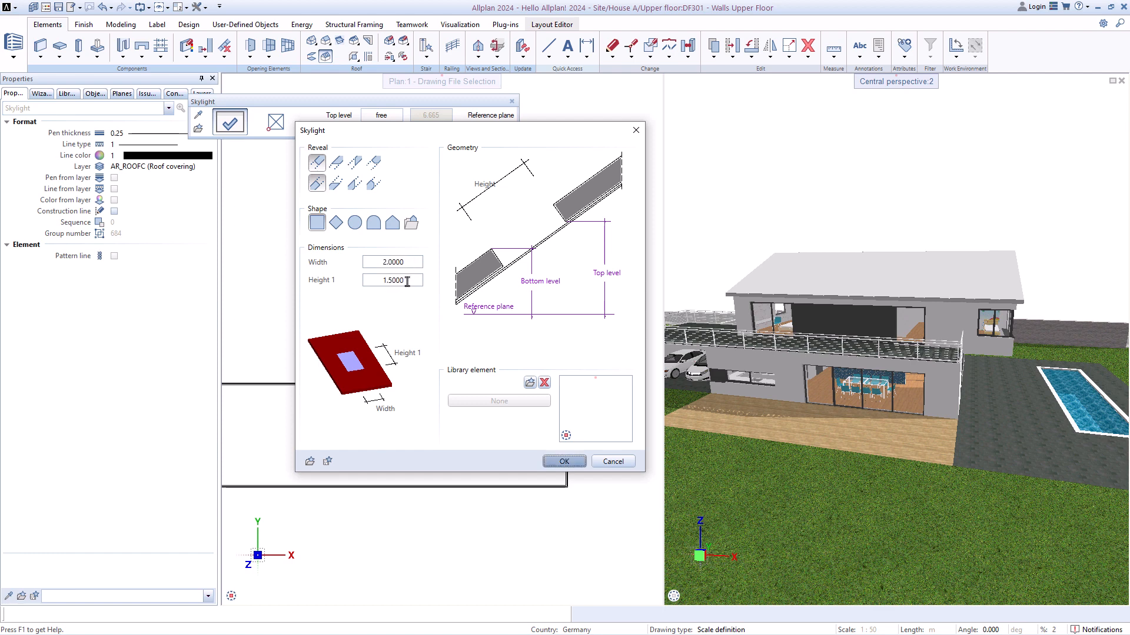
{"action": "left_click", "coordinate": [564, 461]}
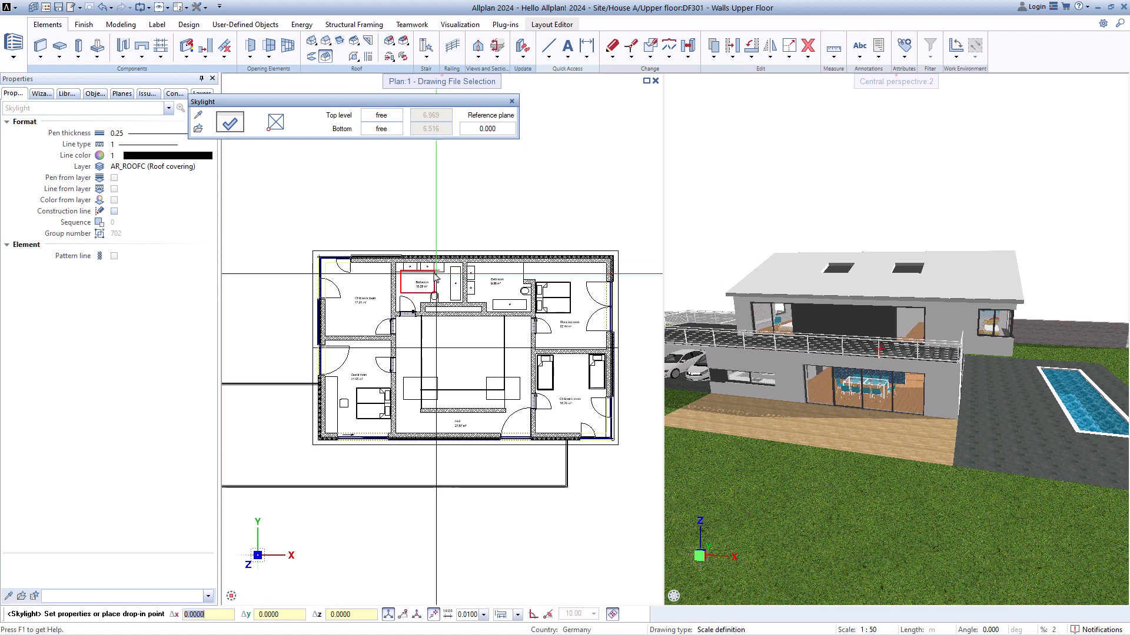
{"action": "left_click", "coordinate": [436, 280]}
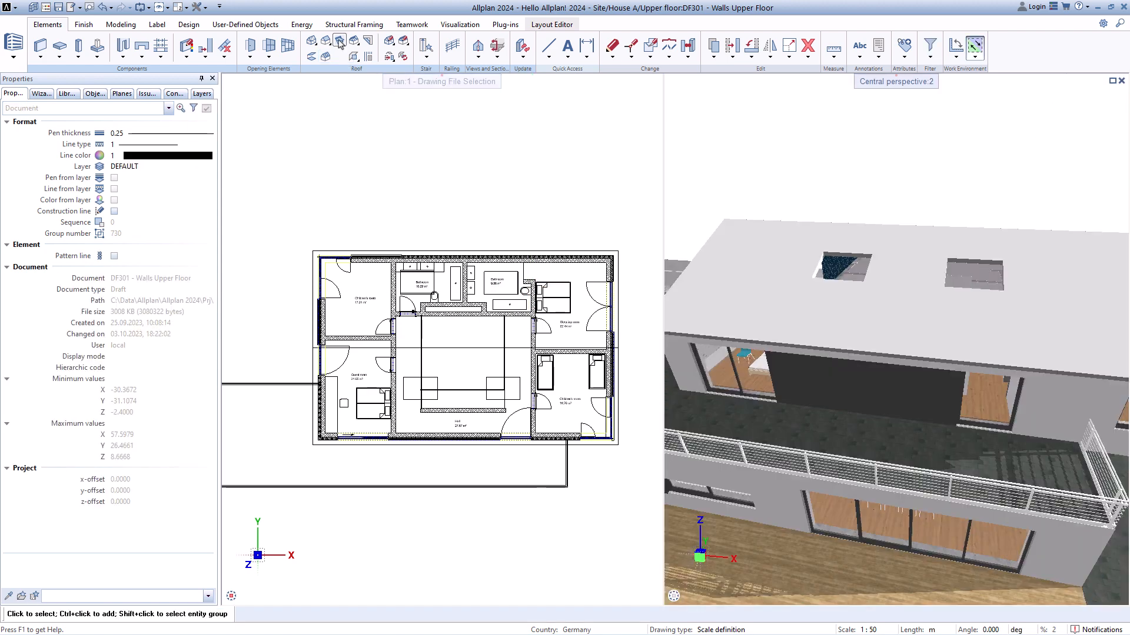
Step: Insert Skylight SmartPart window units into the roof openings
{"action": "left_click", "coordinate": [339, 44]}
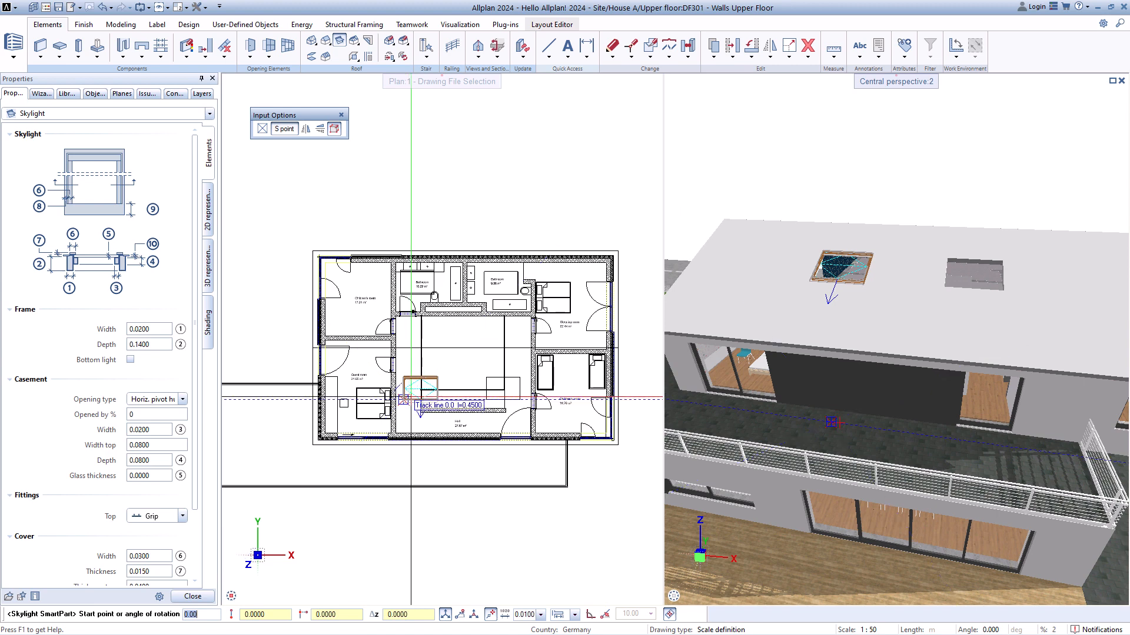
{"action": "left_click", "coordinate": [415, 401]}
{"action": "key", "text": "Escape"}
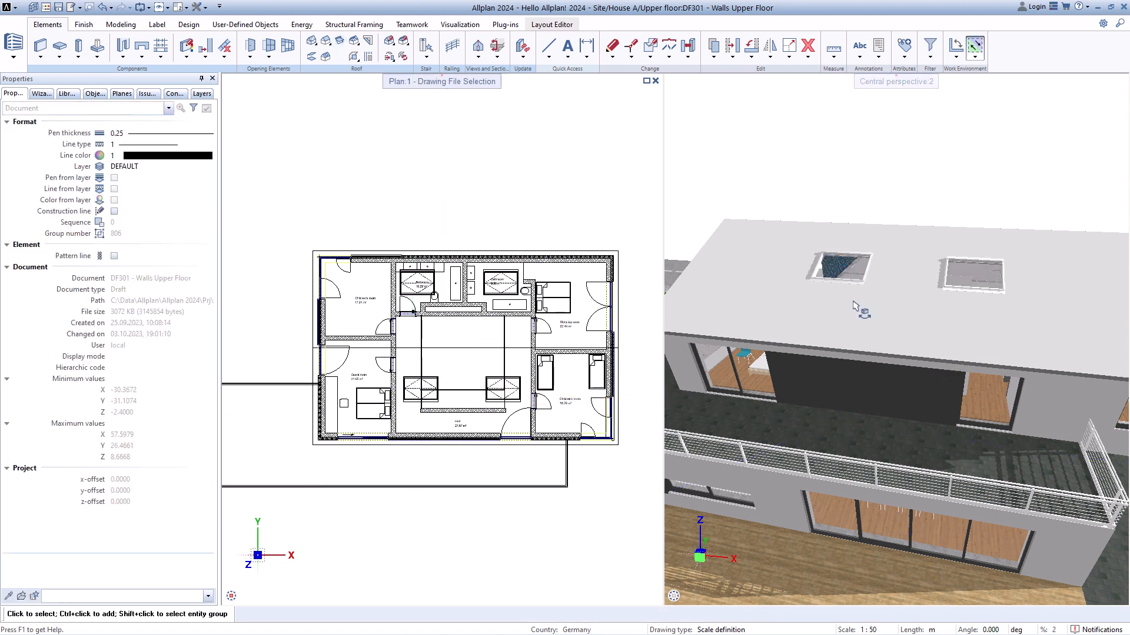